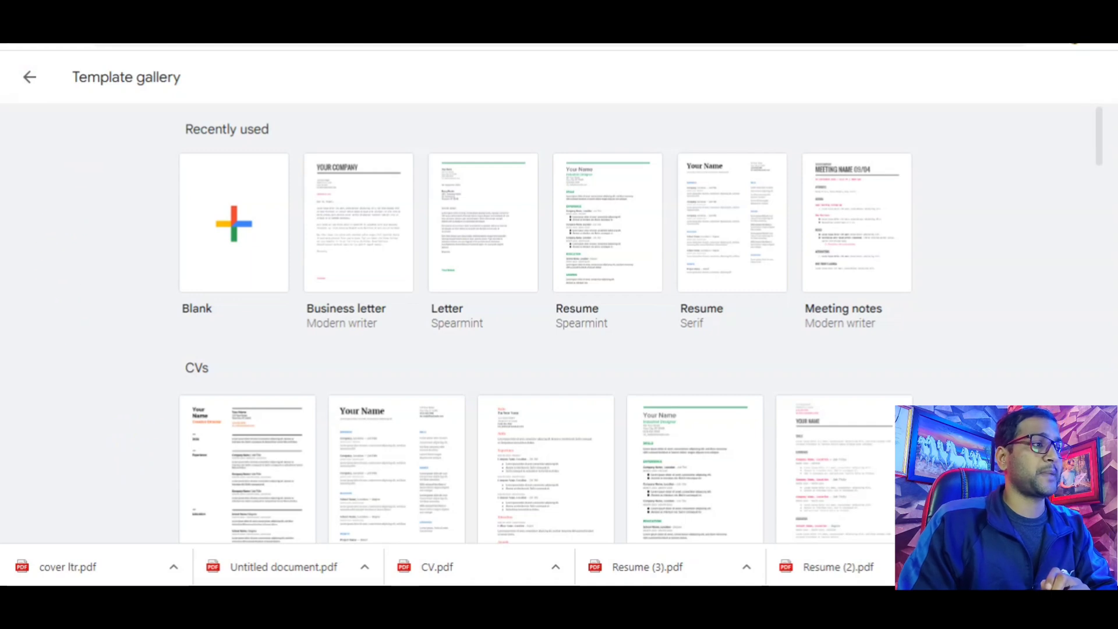
# Return to the "google docs cv template" search results and open the Google Docs template gallery from the Google Docs sign-in result.
pyautogui.click(16, 34)
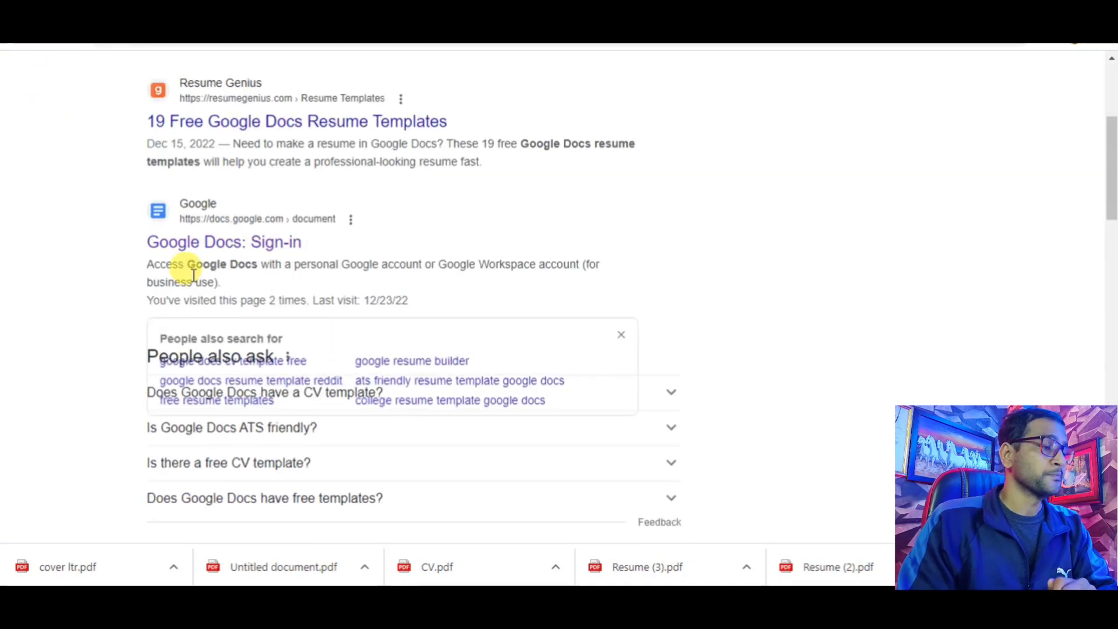
pyautogui.scroll(3, 211, 245)
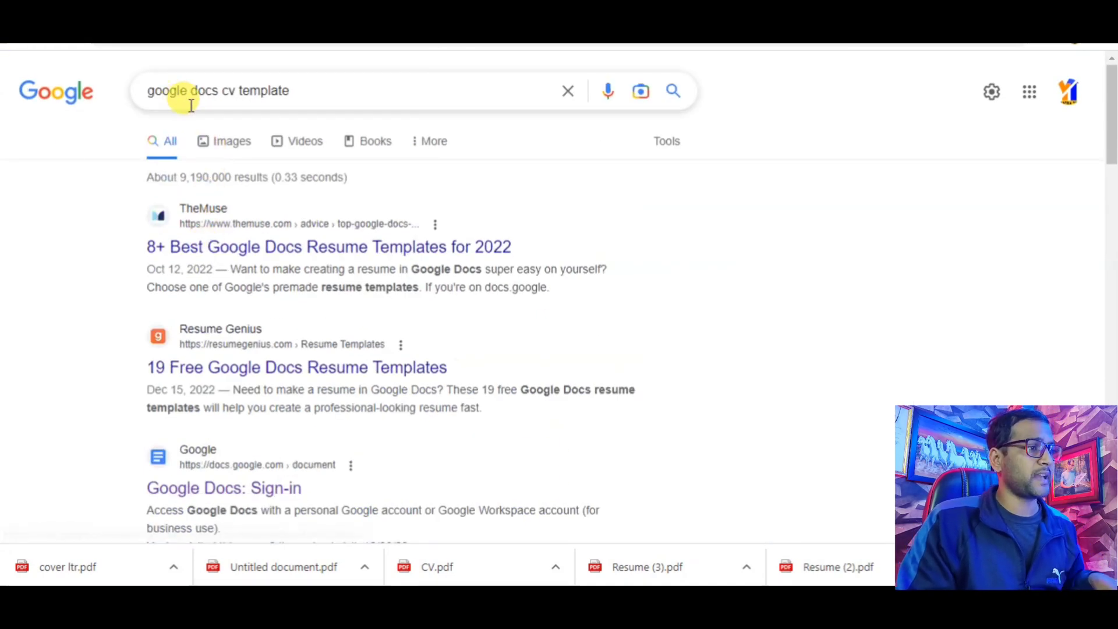
pyautogui.scroll(-3, 191, 117)
pyautogui.click(201, 243)
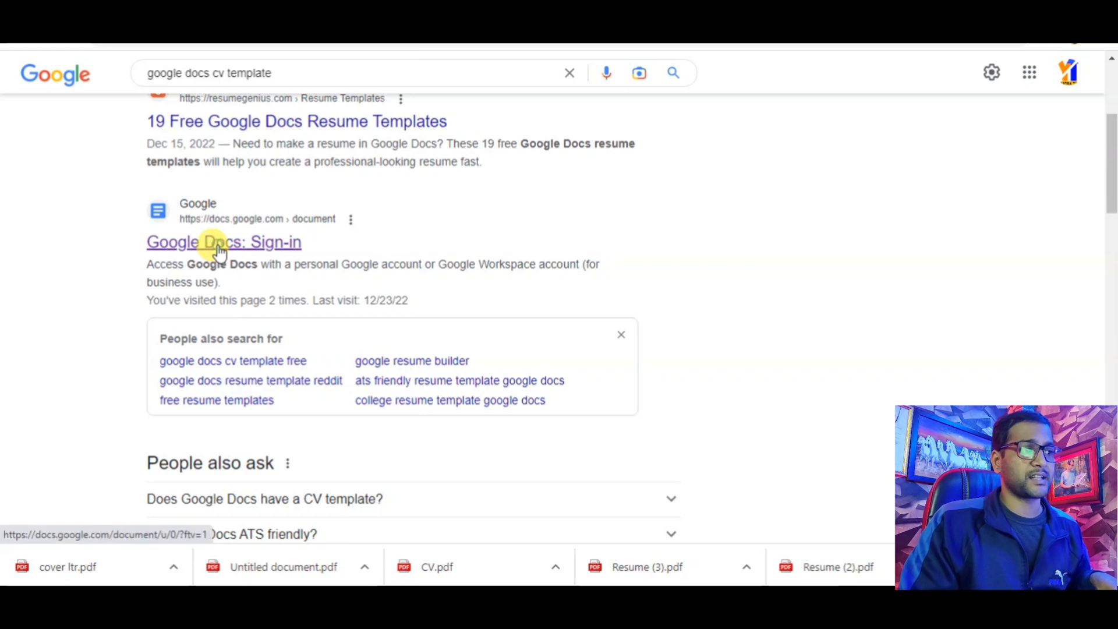
pyautogui.click(220, 248)
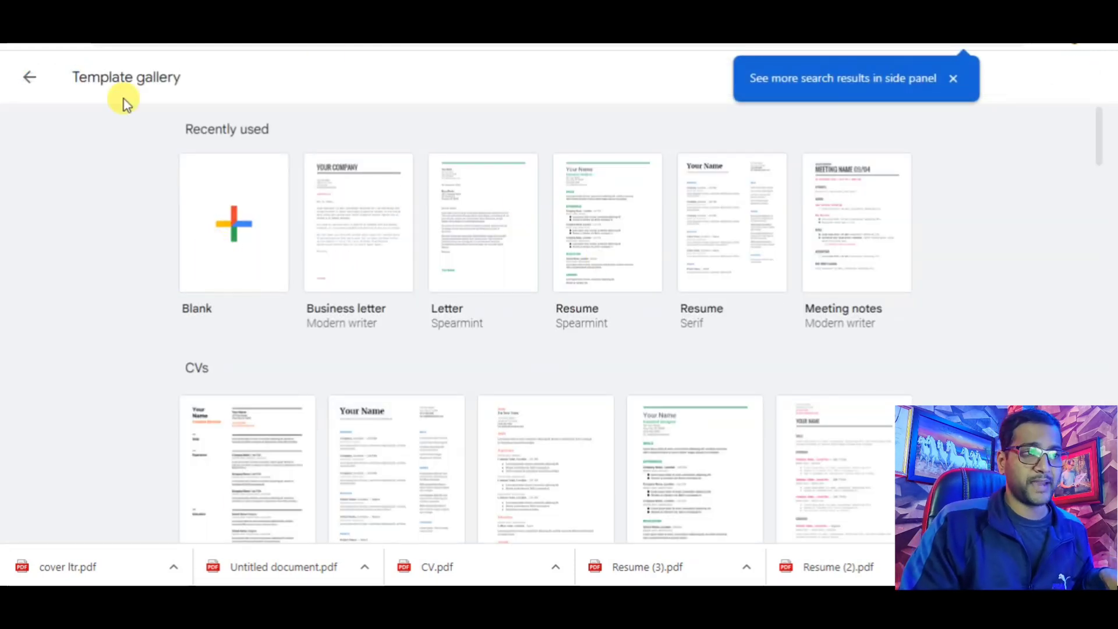
# Browse the CV and letter templates in the gallery and create a document from the Spearmint letter template.
pyautogui.scroll(-3, 417, 373)
pyautogui.click(419, 375)
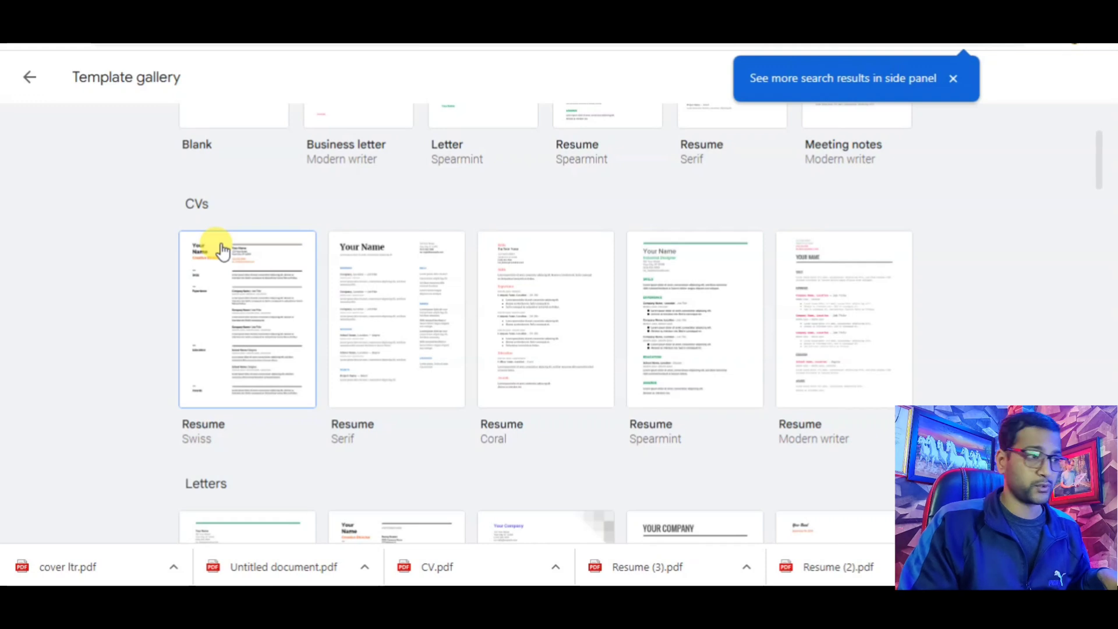
pyautogui.scroll(-5, 224, 268)
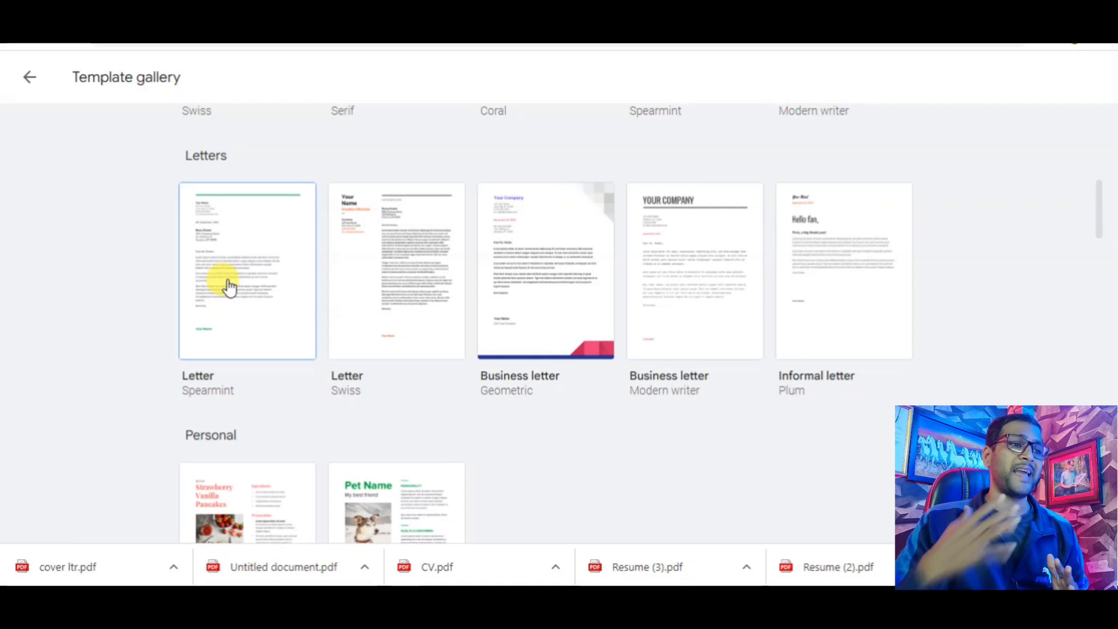
pyautogui.scroll(8, 229, 286)
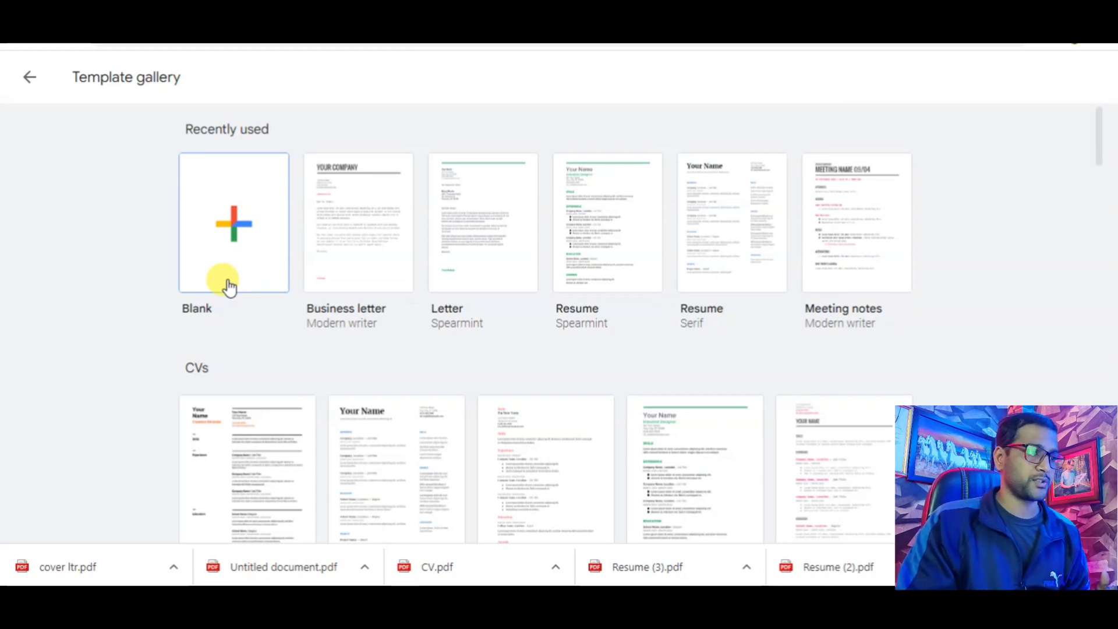
pyautogui.scroll(-7, 229, 287)
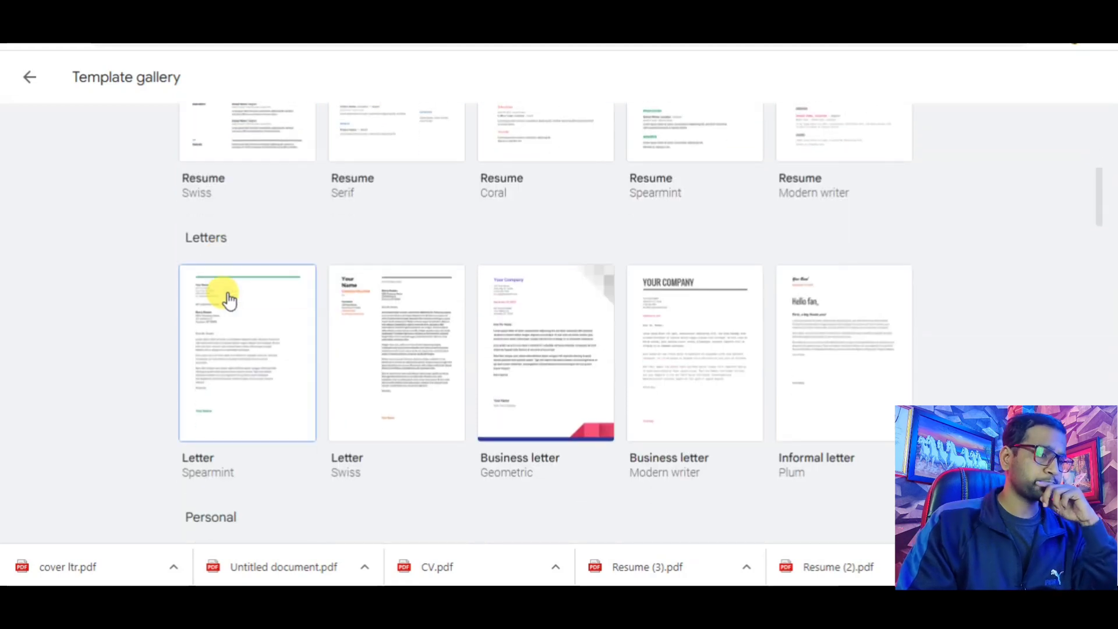
pyautogui.click(225, 335)
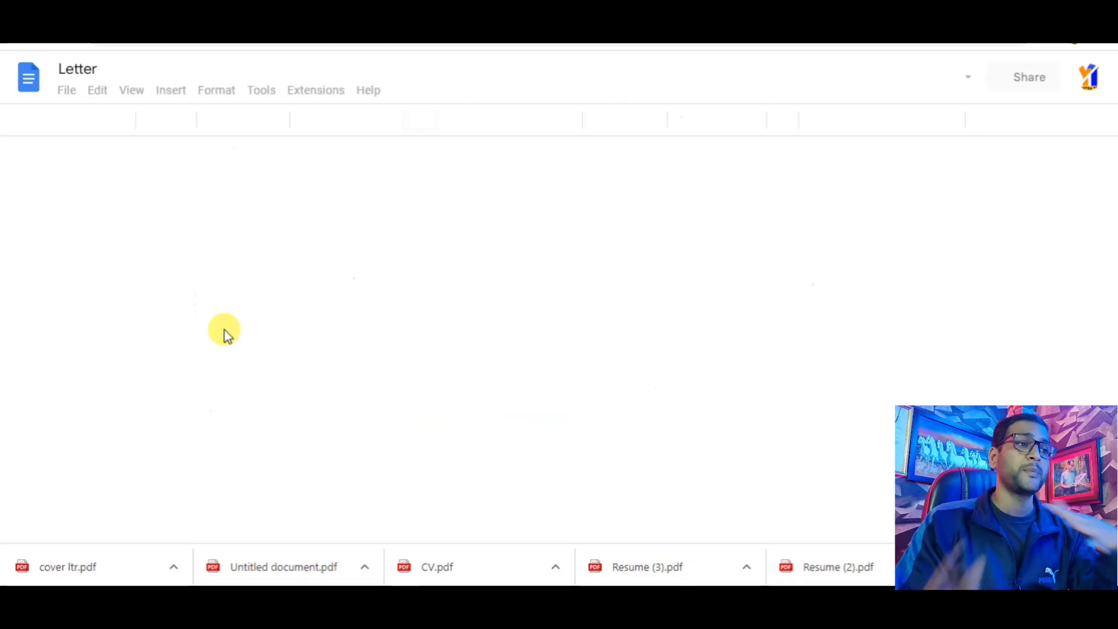
# Examine the Spearmint letter's layout, from the sender and recipient details through the body text to the closing signature.
pyautogui.scroll(-4, 392, 316)
pyautogui.scroll(4, 392, 317)
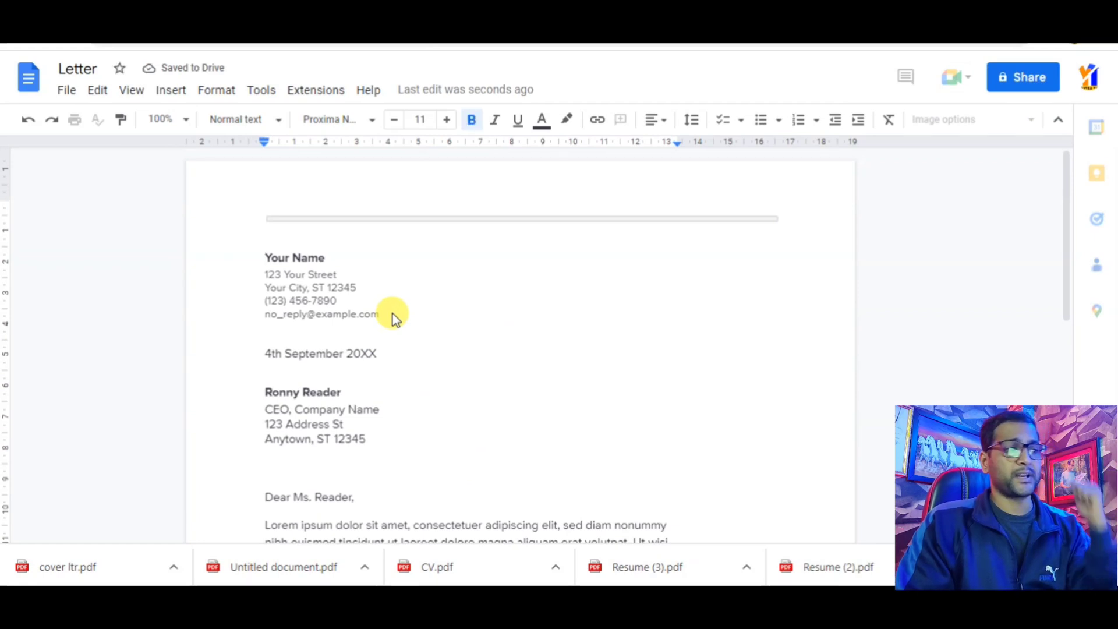
pyautogui.scroll(-2, 393, 319)
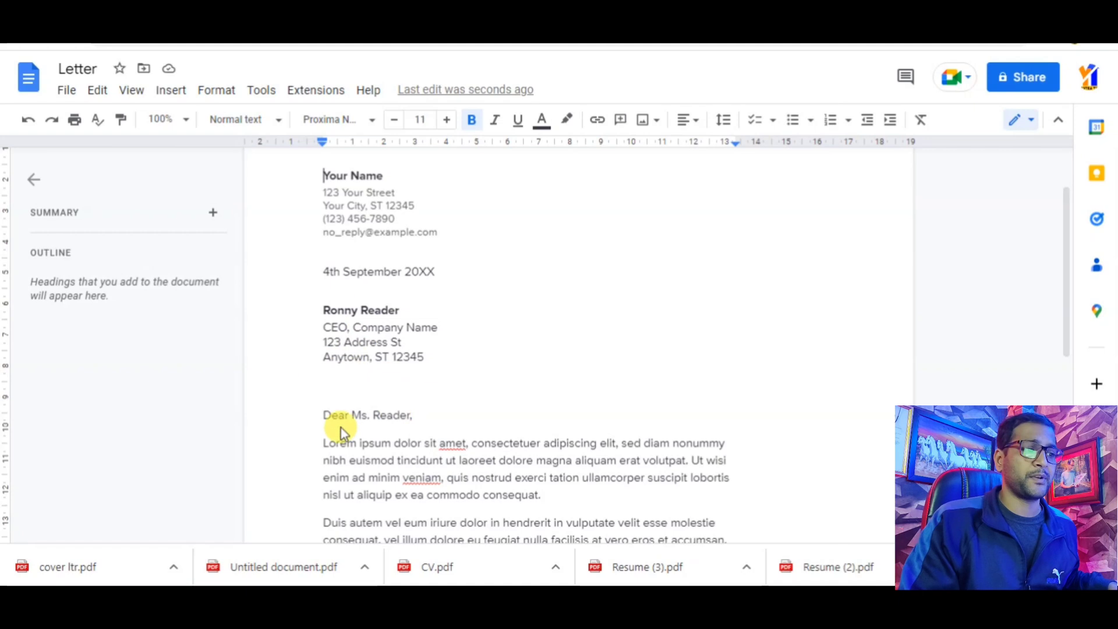
pyautogui.scroll(-1, 376, 415)
pyautogui.scroll(-5, 376, 415)
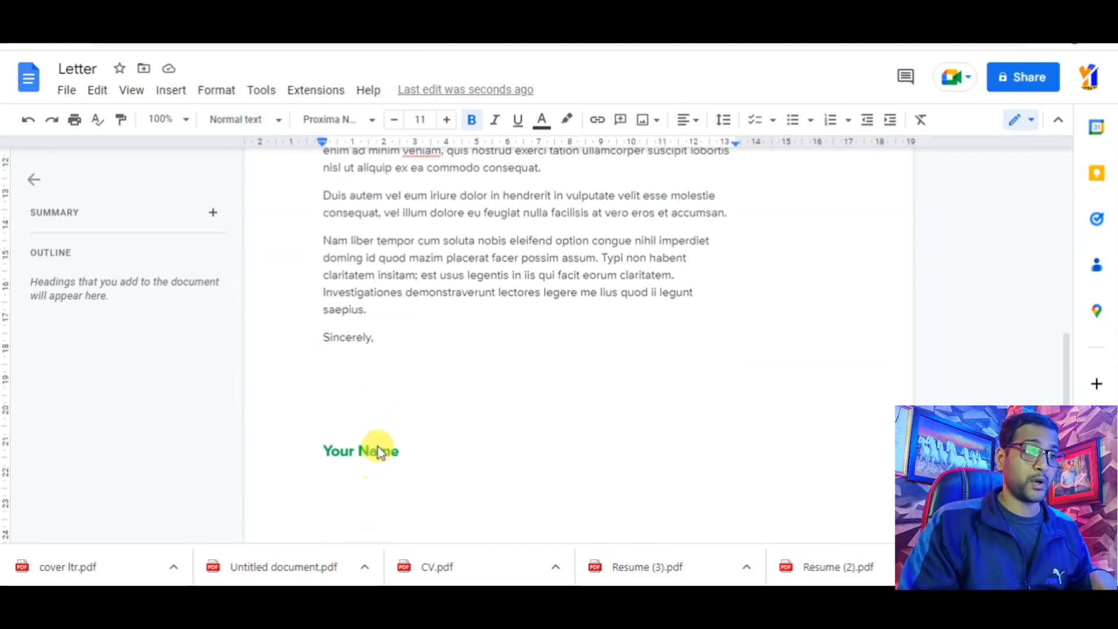
pyautogui.hotkey('ctrl', 'Home')
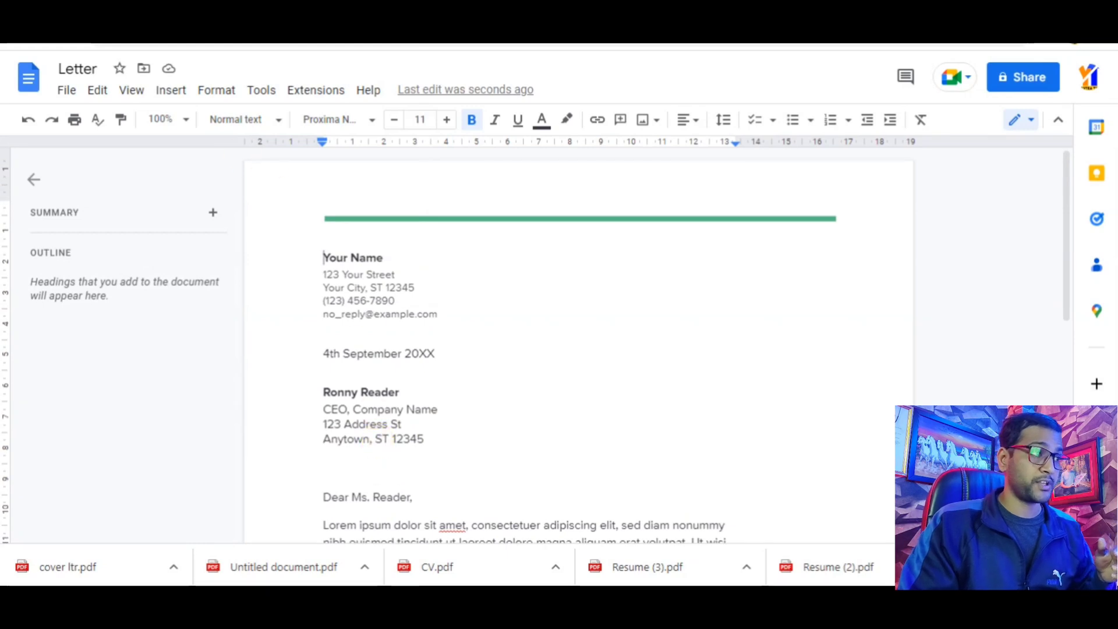
# Return to the template gallery and create a blank document.
pyautogui.hotkey('alt', 'Left')
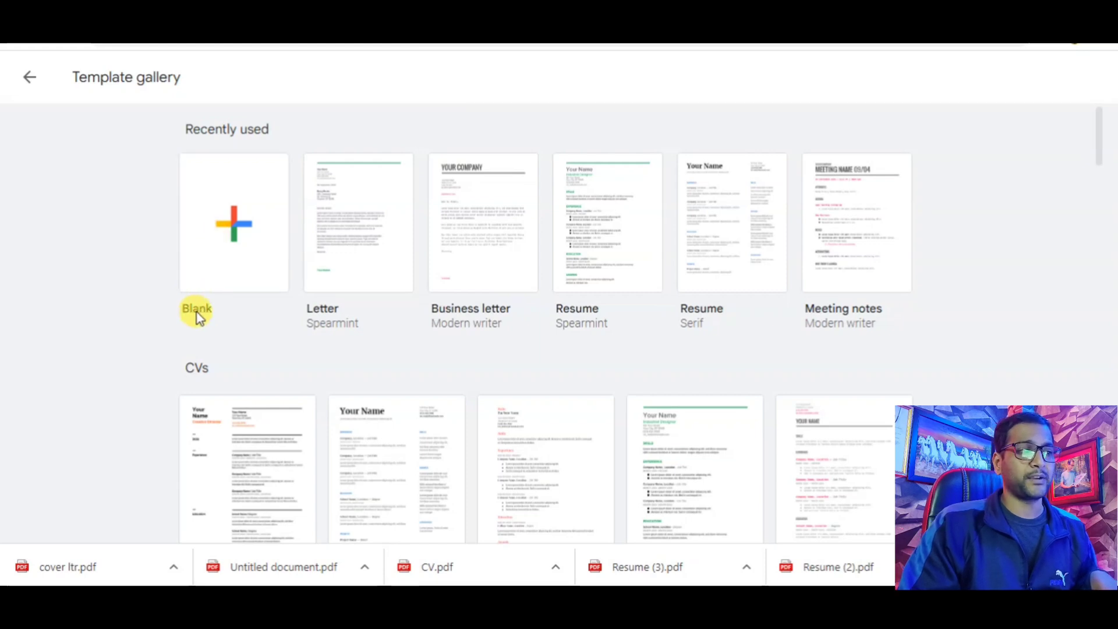
pyautogui.click(220, 239)
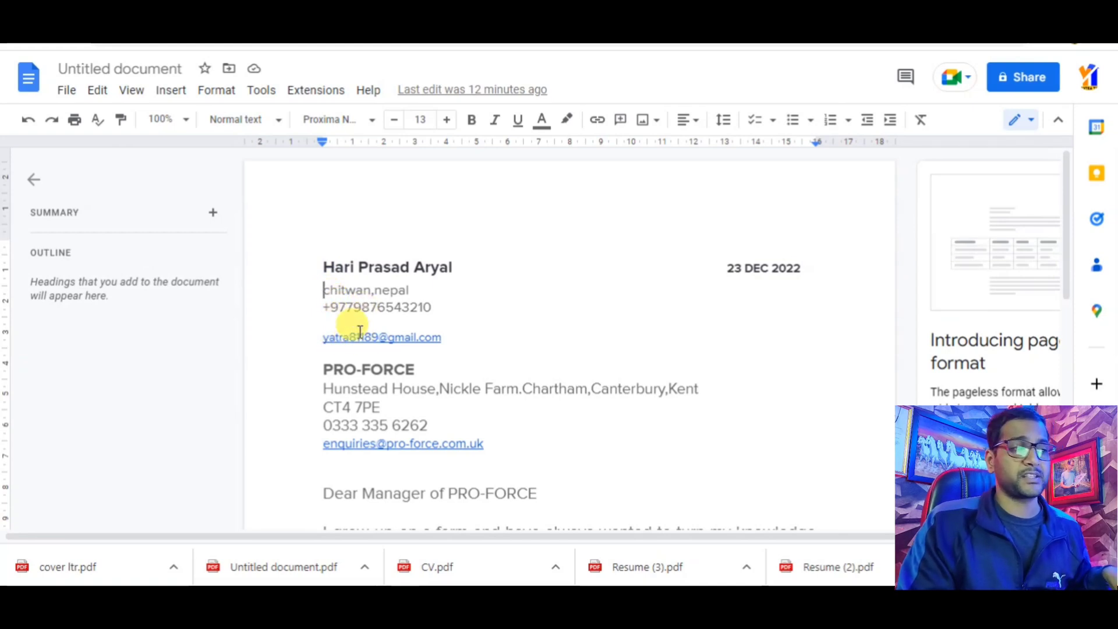
# Copy the sender's name, date and contact details from the existing cover letter into the blank document.
pyautogui.moveTo(324, 262); pyautogui.dragTo(325, 356)
pyautogui.hotkey('ctrl', 'c')
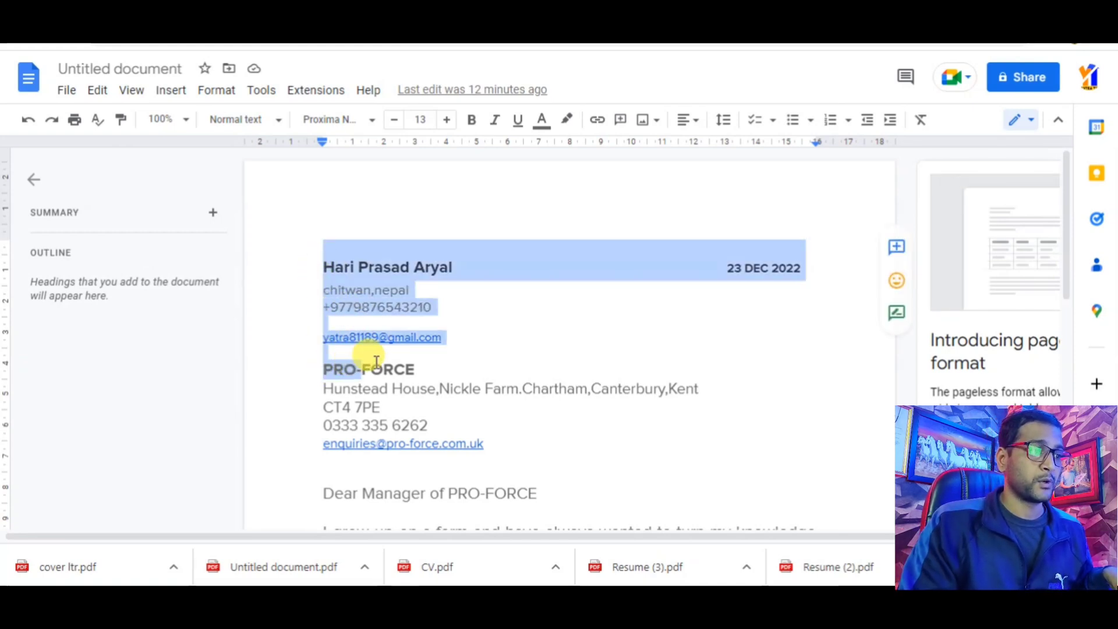
pyautogui.rightClick(378, 275)
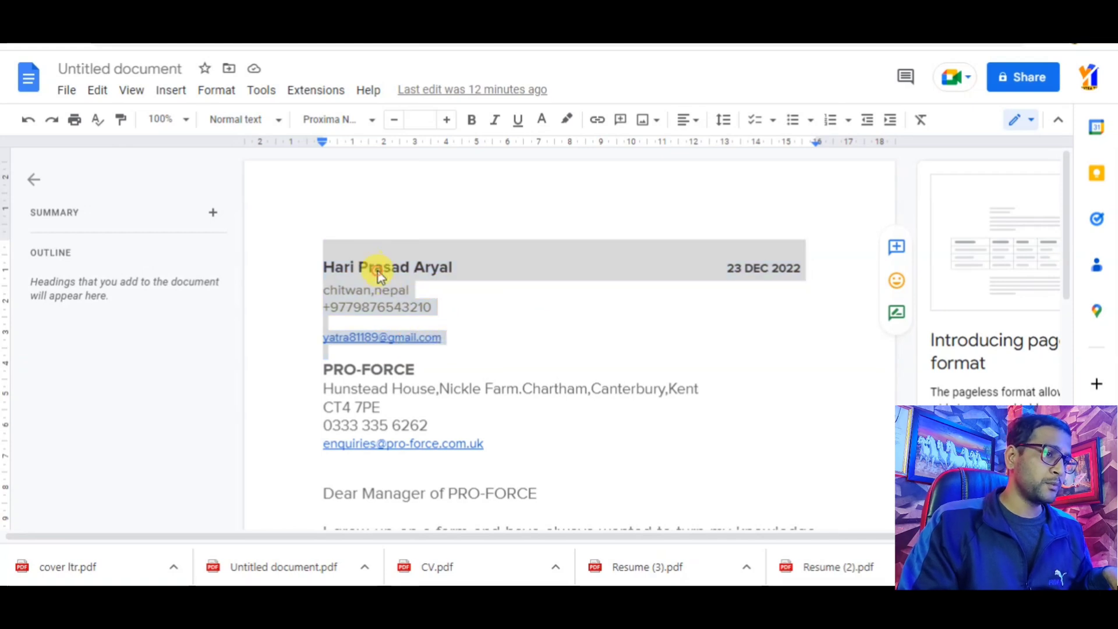
pyautogui.click(428, 167)
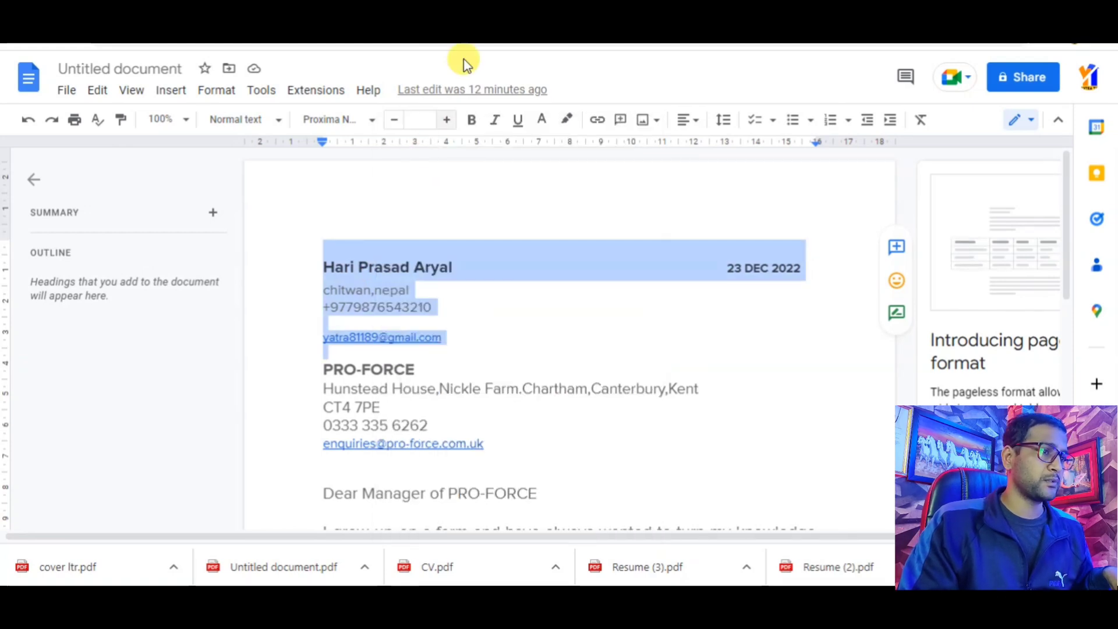
pyautogui.click(472, 24)
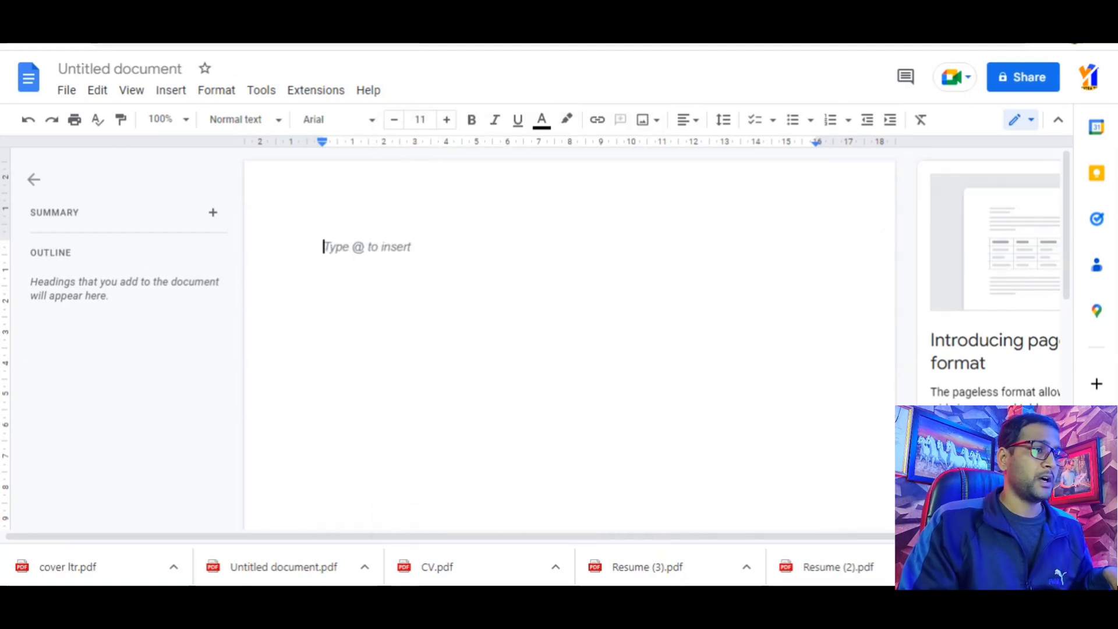
pyautogui.rightClick(332, 244)
pyautogui.click(371, 318)
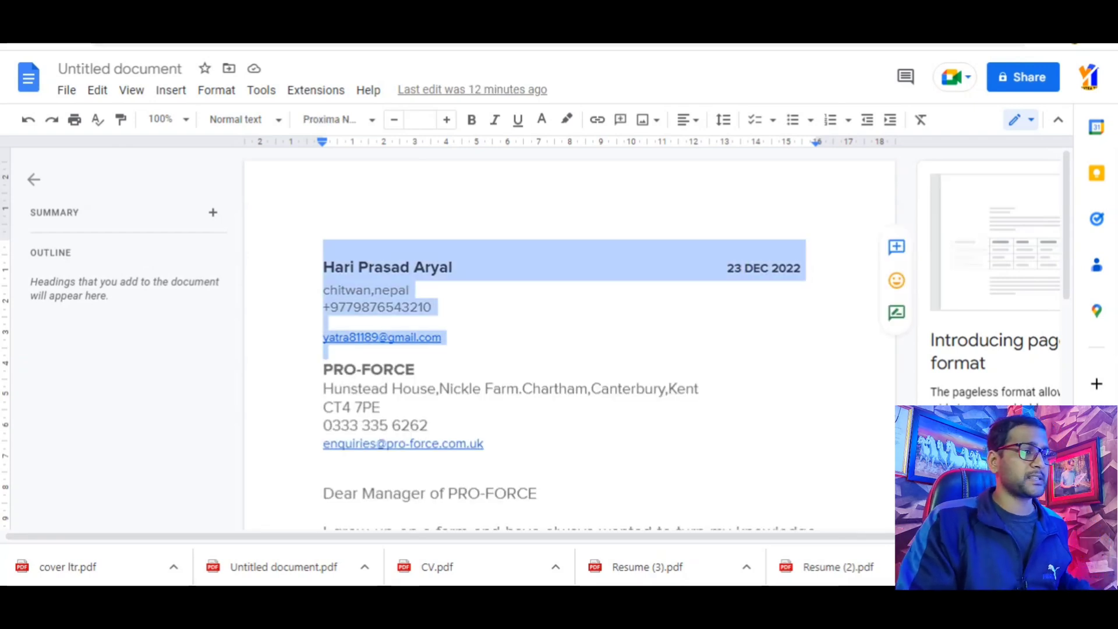
# Copy the PRO-FORCE company name, address, phone and e-mail block from the existing cover letter and paste it below the sender's details.
pyautogui.click(467, 361)
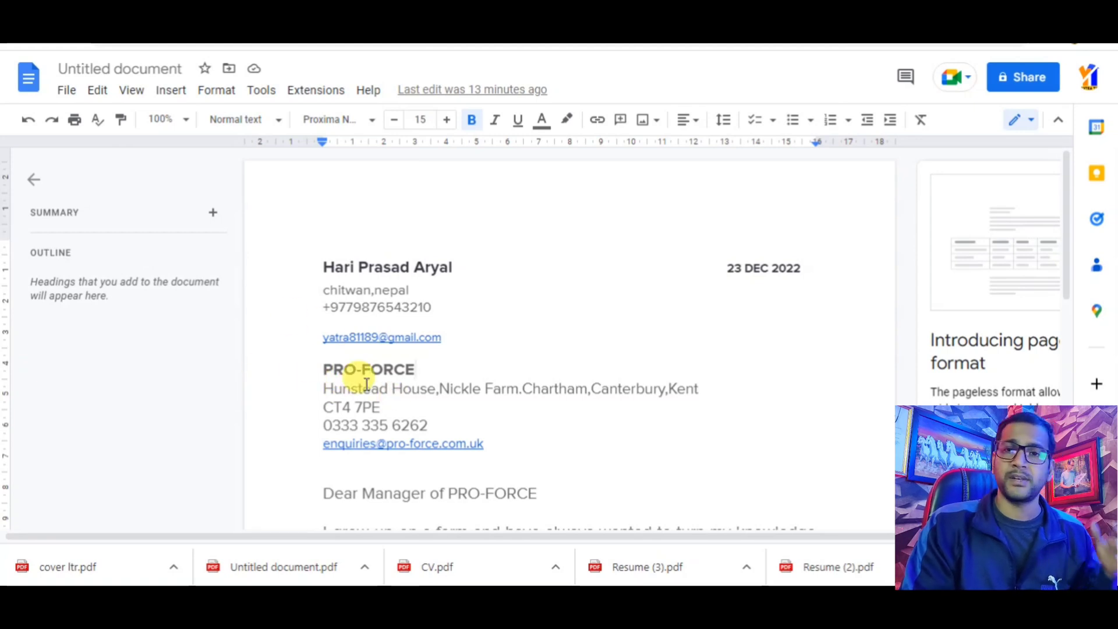
pyautogui.moveTo(326, 368); pyautogui.dragTo(492, 442)
pyautogui.click(491, 445)
pyautogui.moveTo(319, 364); pyautogui.dragTo(489, 450)
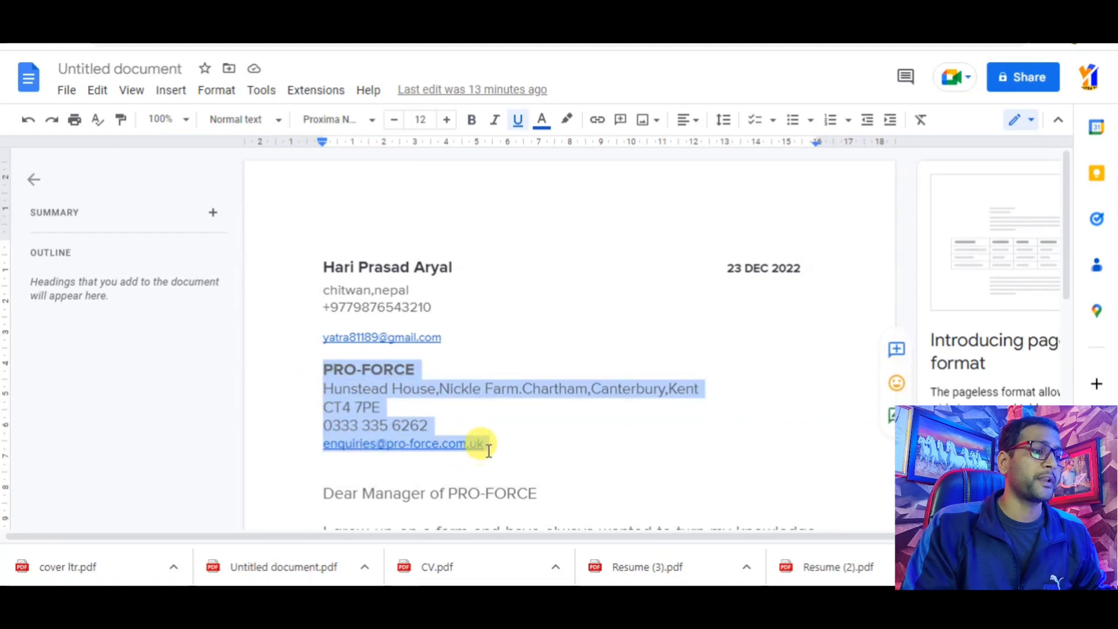
pyautogui.rightClick(381, 410)
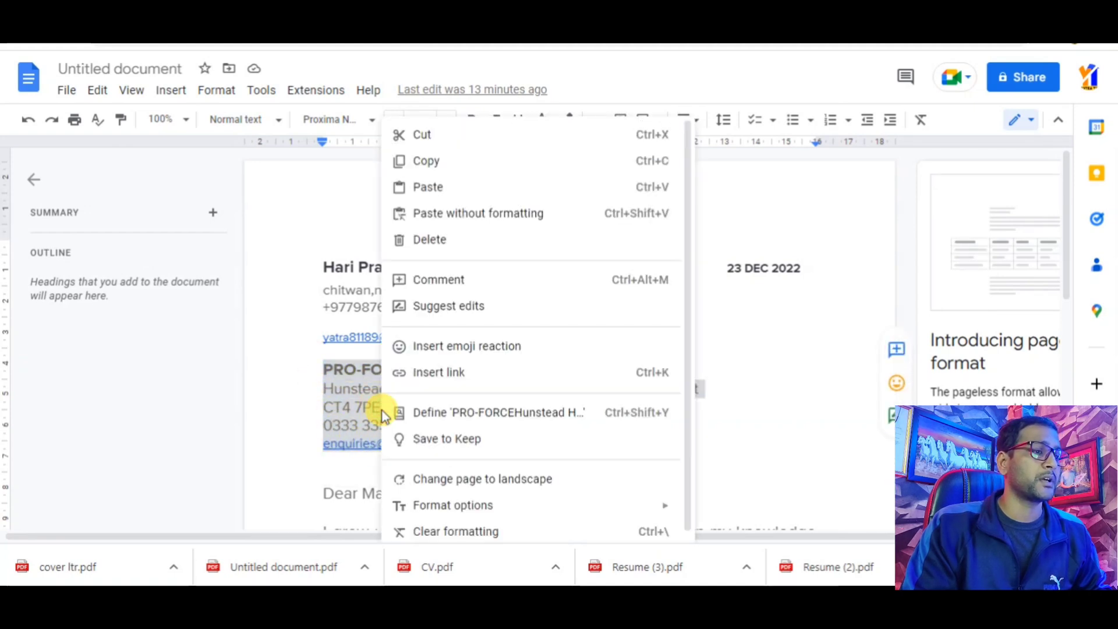
pyautogui.click(427, 159)
pyautogui.press('BackSpace')
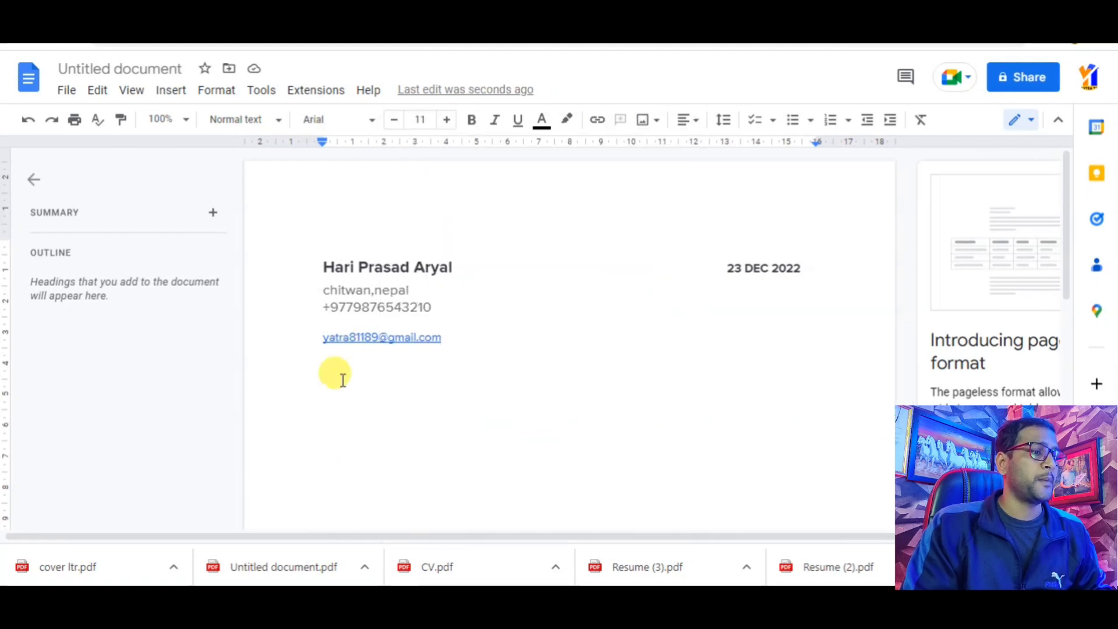
pyautogui.rightClick(329, 368)
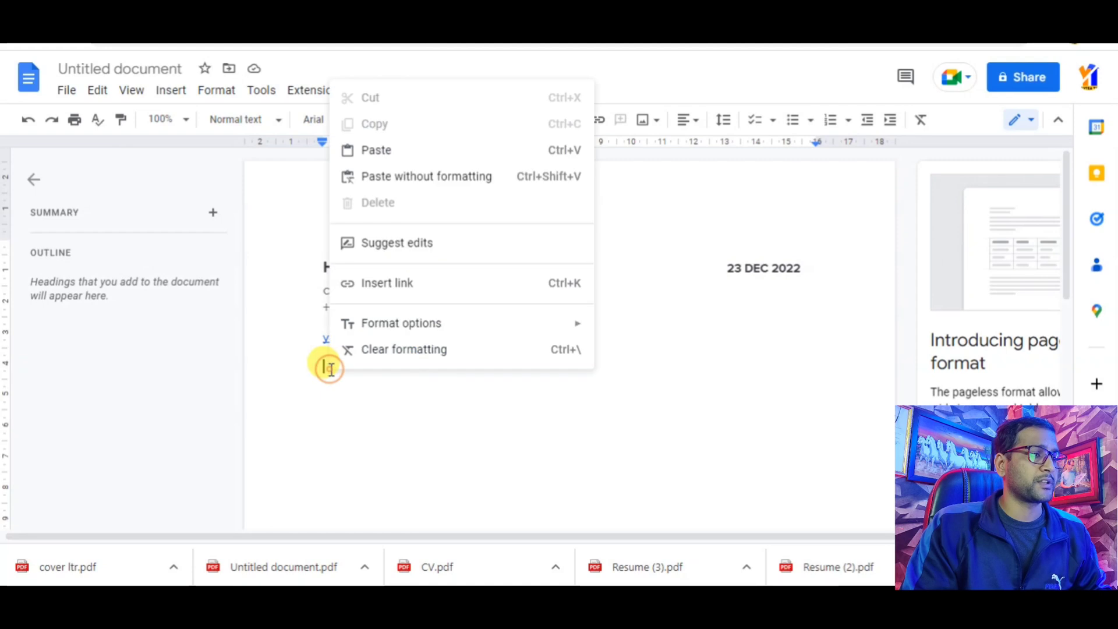
pyautogui.click(375, 150)
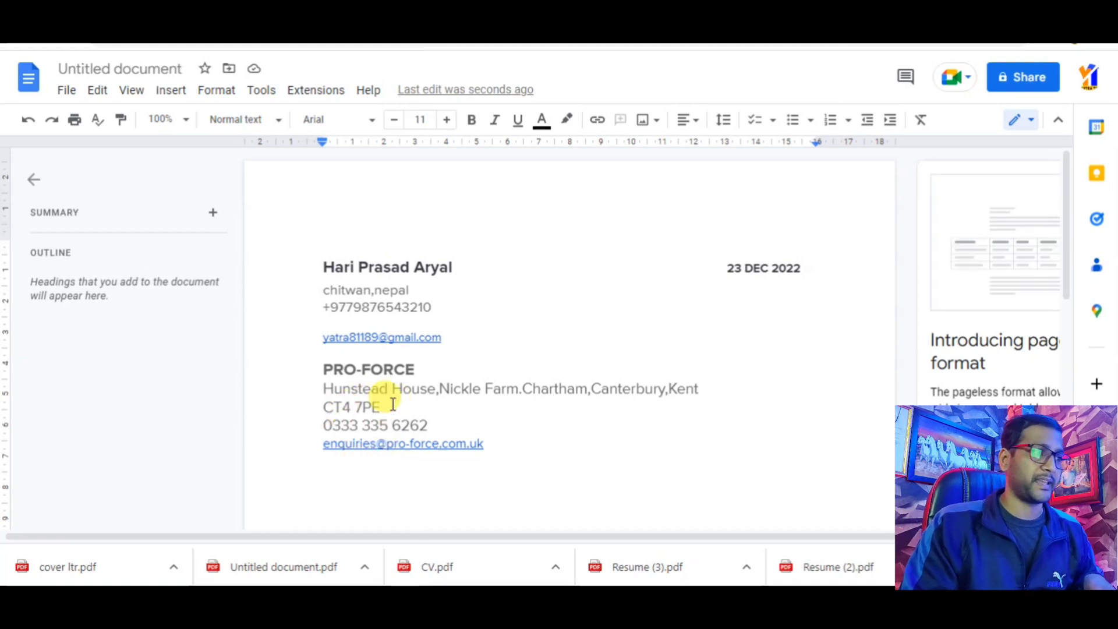
# Switch to the PRO-FORCE website and highlight the company's postal address in the page footer's Keep in Touch section.
pyautogui.click(303, 9)
pyautogui.scroll(20, 332, 277)
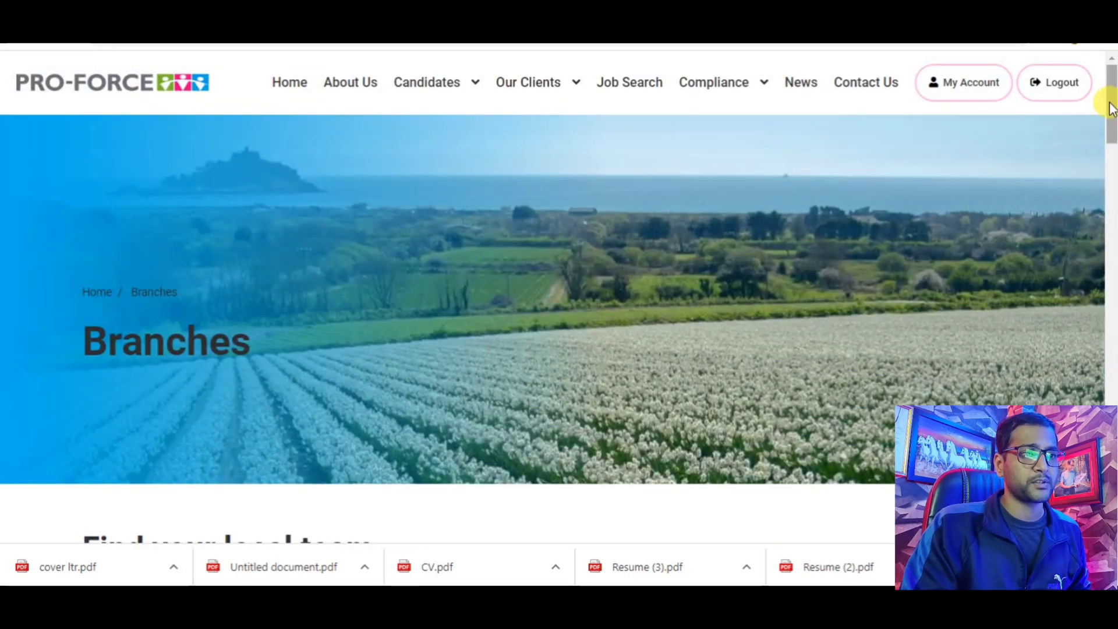
pyautogui.scroll(-20, 1110, 108)
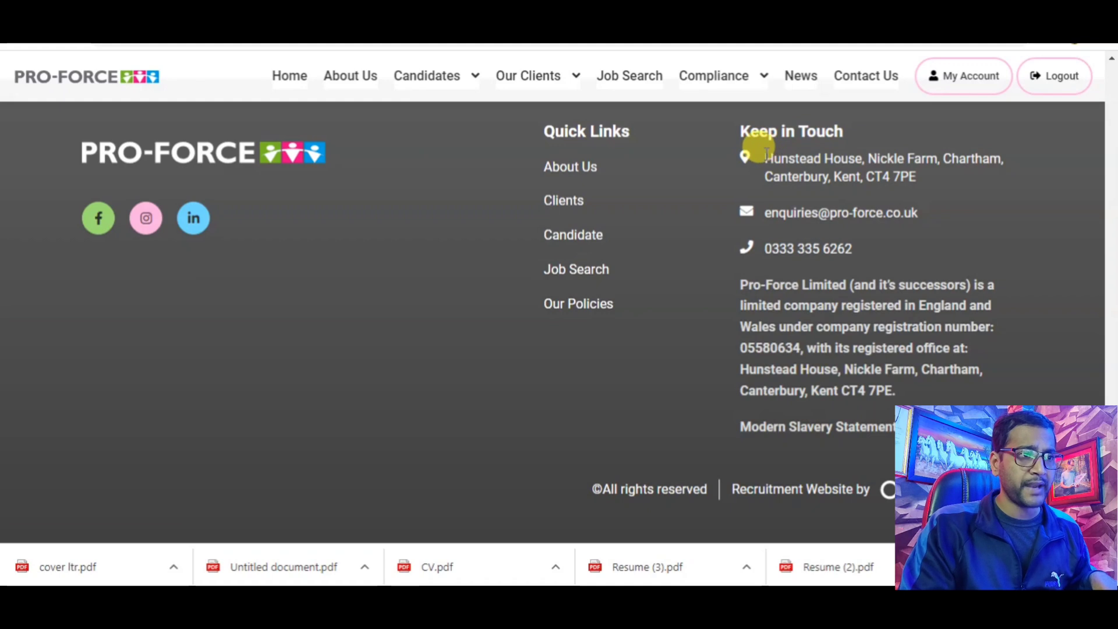
pyautogui.moveTo(762, 156); pyautogui.dragTo(964, 174)
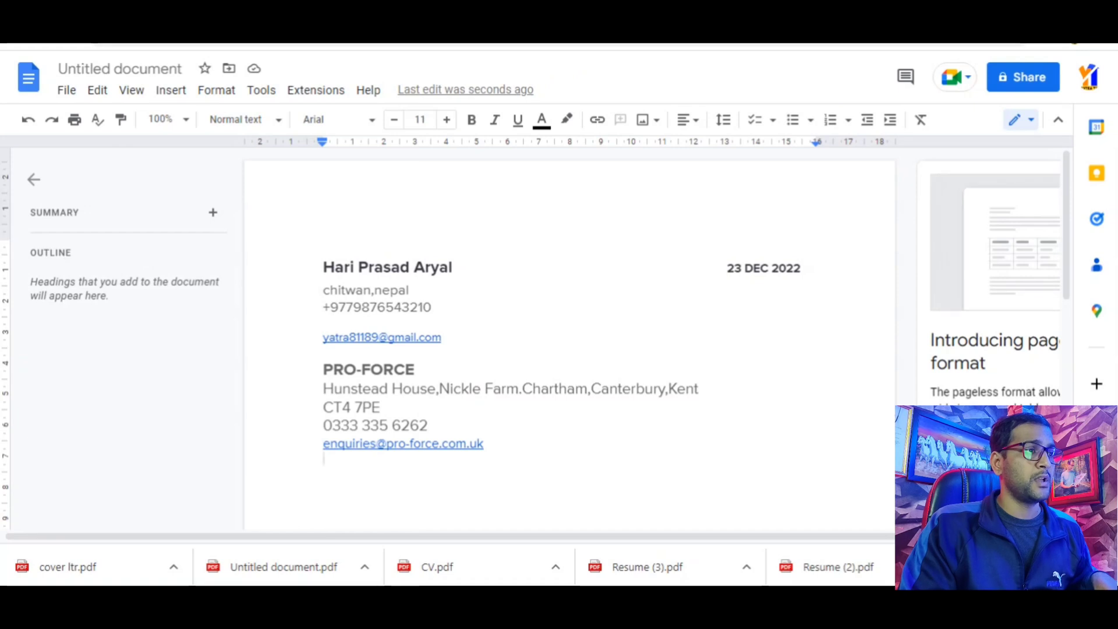
# Compare the company's address, phone number and e-mail in the letter with the contact details in the PRO-FORCE website footer.
pyautogui.hotkey('ctrl', 'Tab')
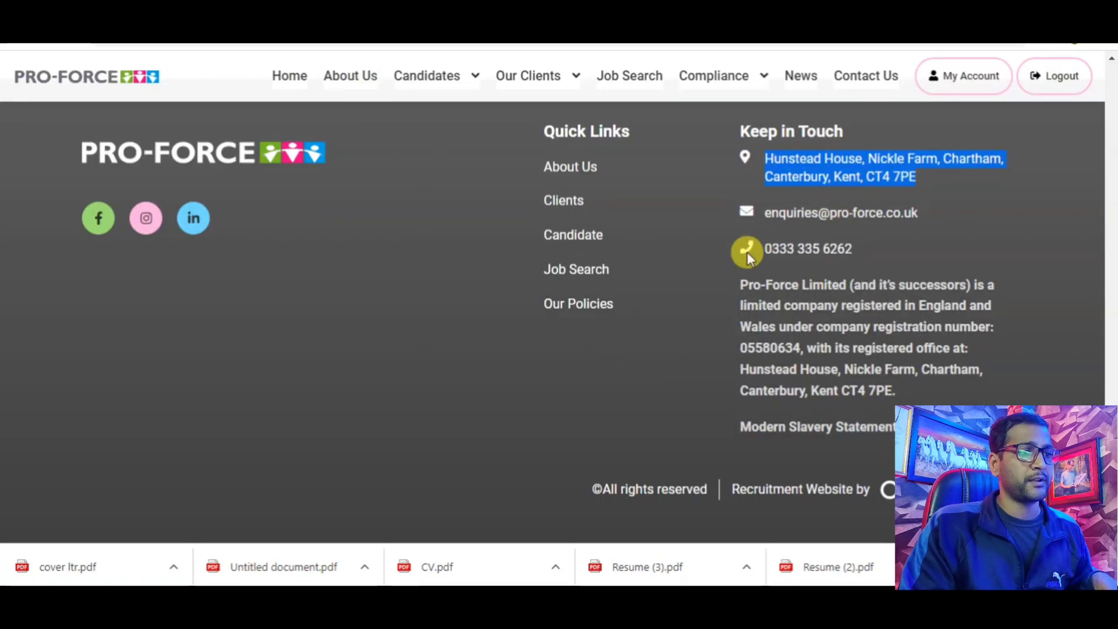
pyautogui.moveTo(762, 244); pyautogui.dragTo(827, 242)
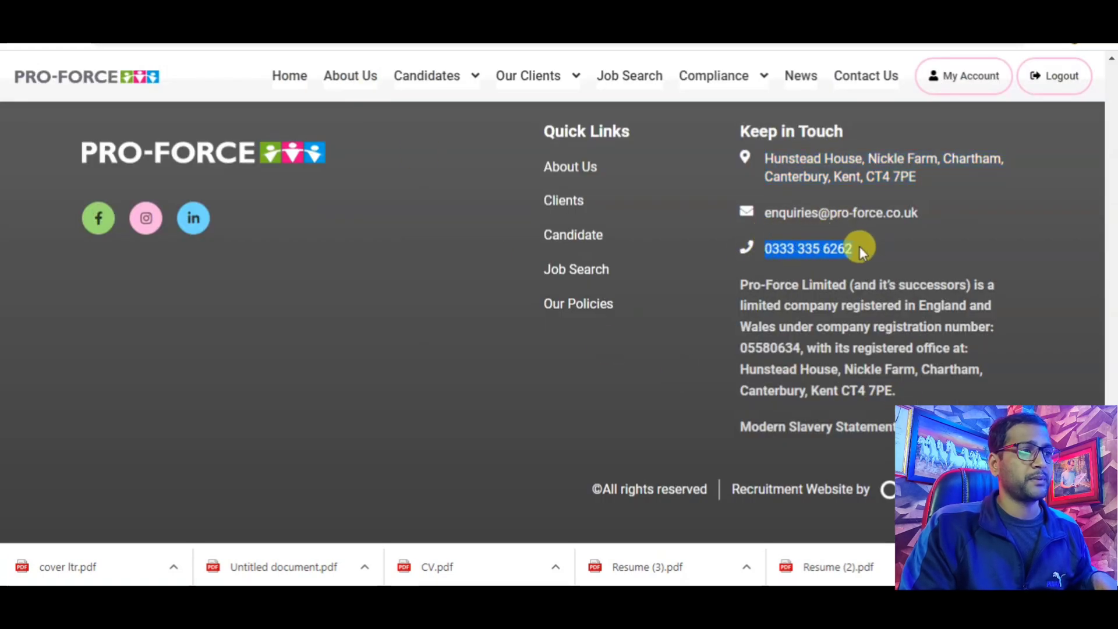
pyautogui.hotkey('ctrl', 'Tab')
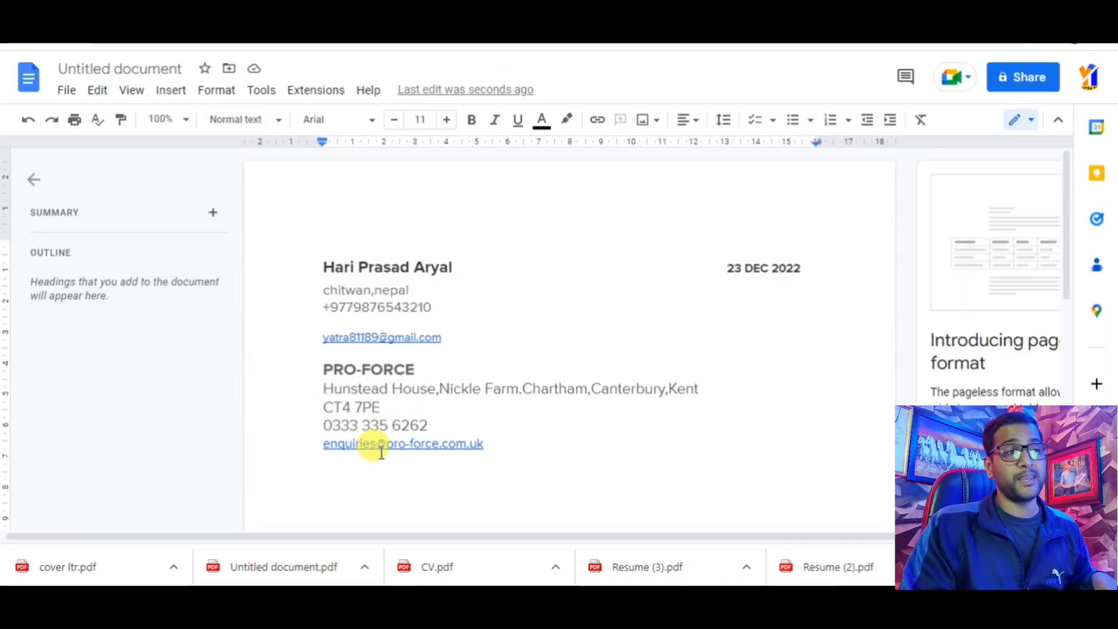
pyautogui.hotkey('ctrl', 'Tab')
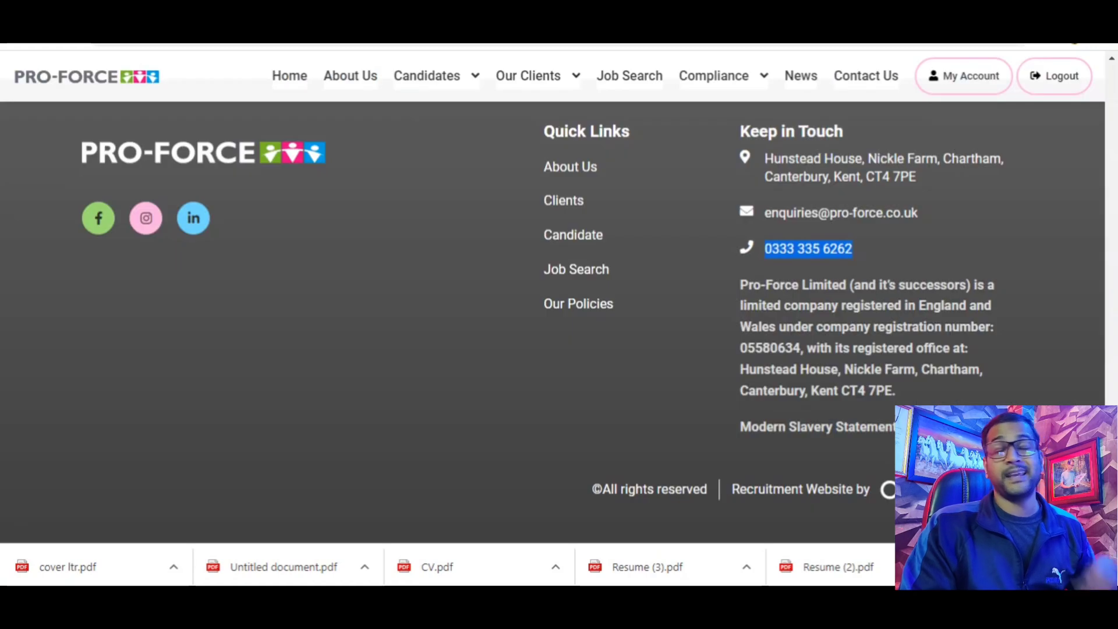
pyautogui.click(770, 206)
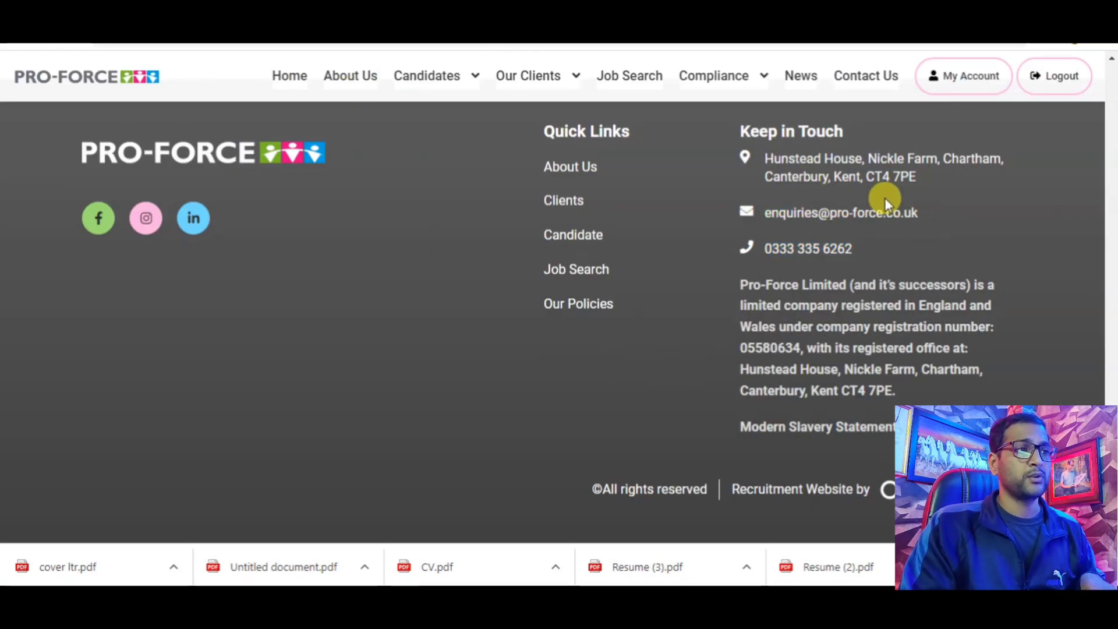
pyautogui.hotkey('ctrl', 'Tab')
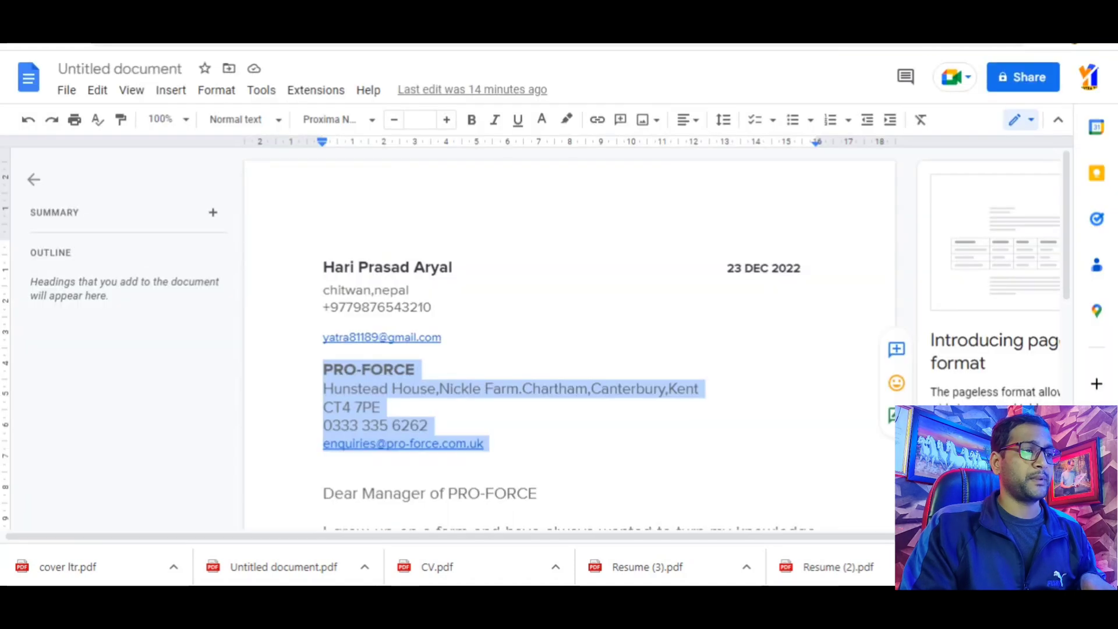
# Copy the "Dear Manager of PRO-FORCE" greeting from the existing cover letter and paste it below the company's e-mail in the new document.
pyautogui.click(550, 462)
pyautogui.scroll(-1, 547, 457)
pyautogui.scroll(1, 339, 468)
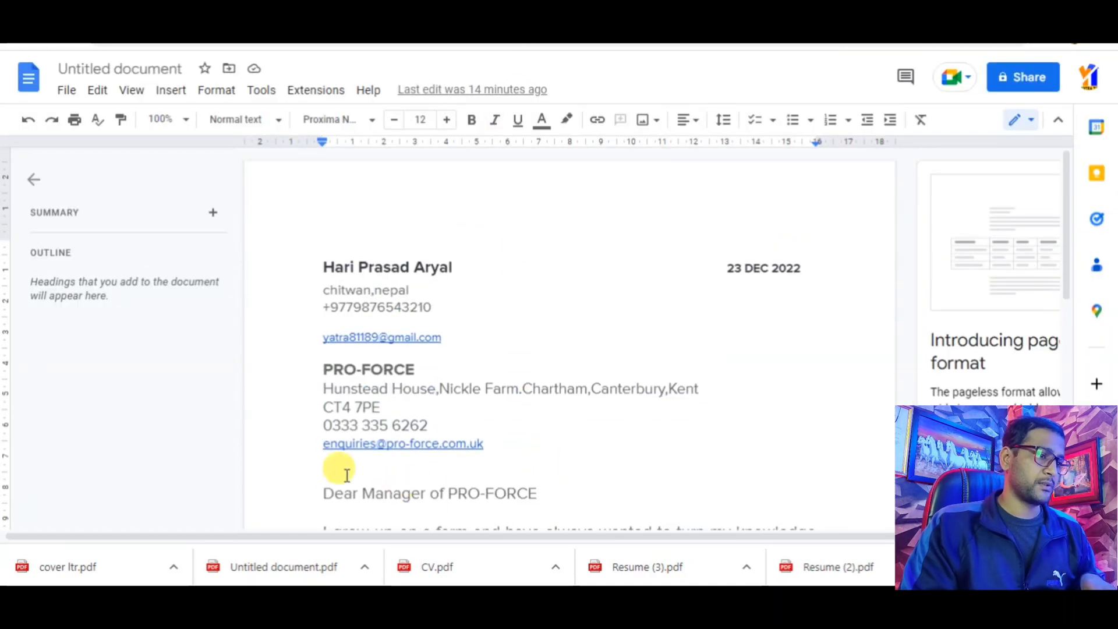
pyautogui.scroll(-1, 437, 462)
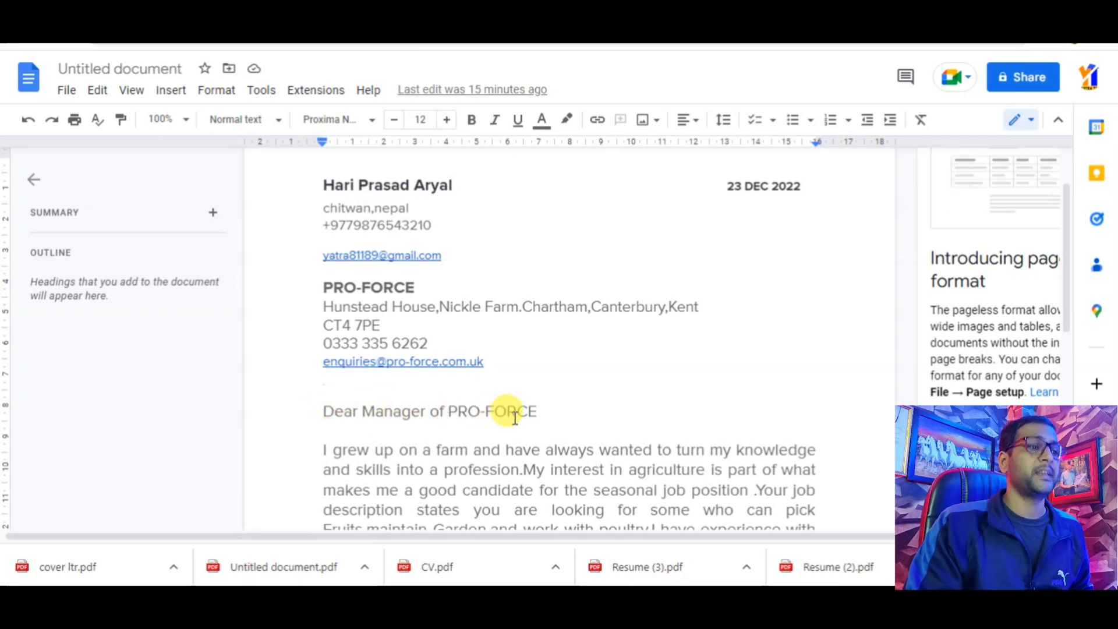
pyautogui.click(319, 410)
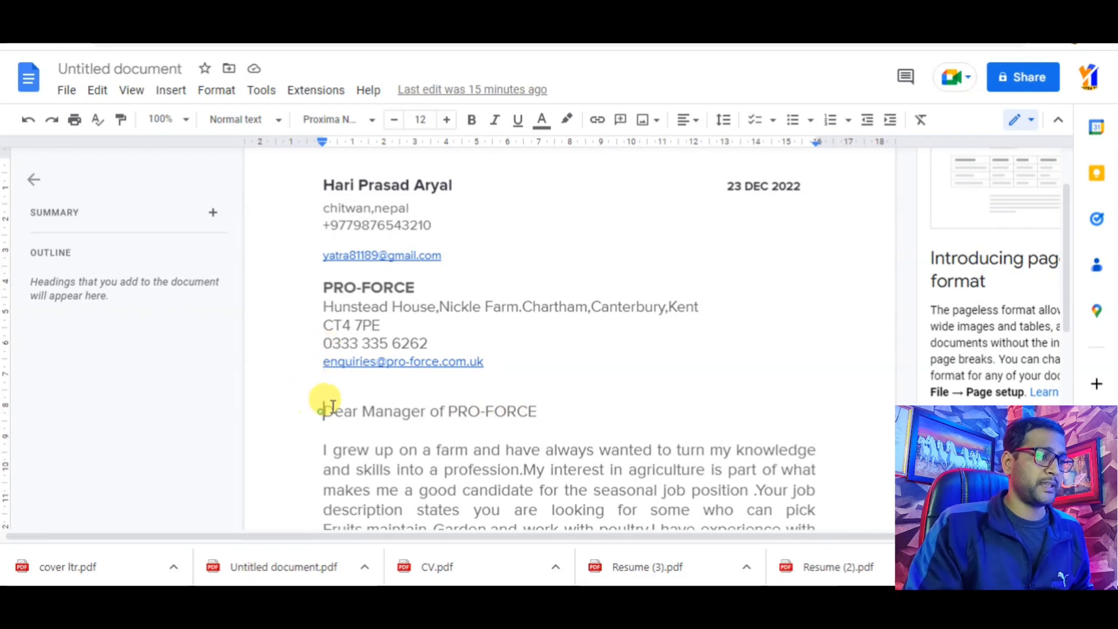
pyautogui.moveTo(332, 407); pyautogui.dragTo(467, 426)
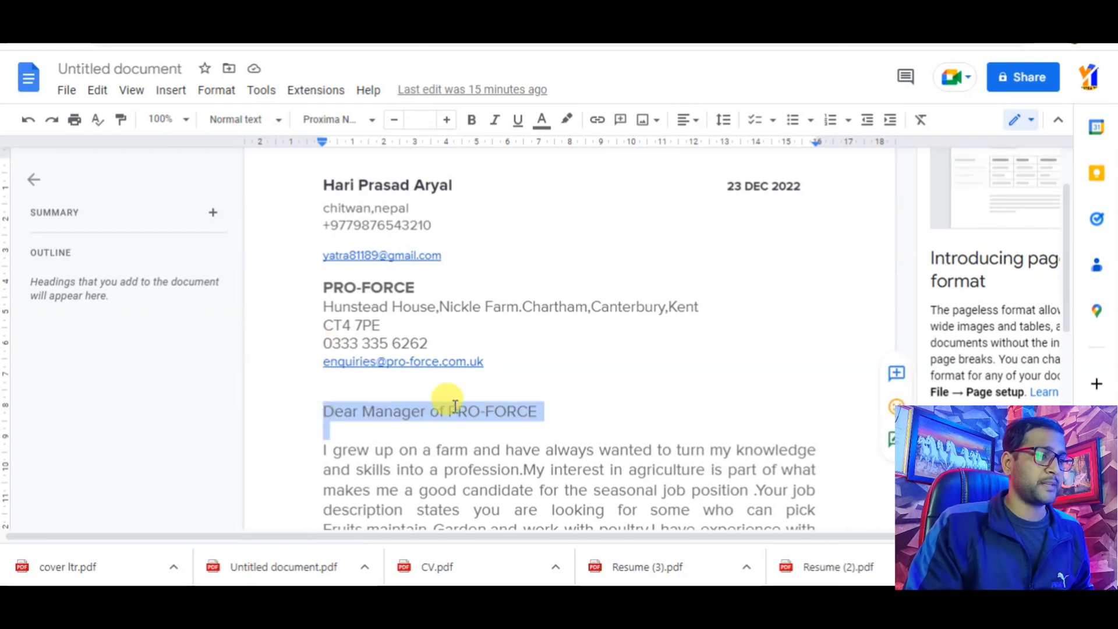
pyautogui.rightClick(454, 409)
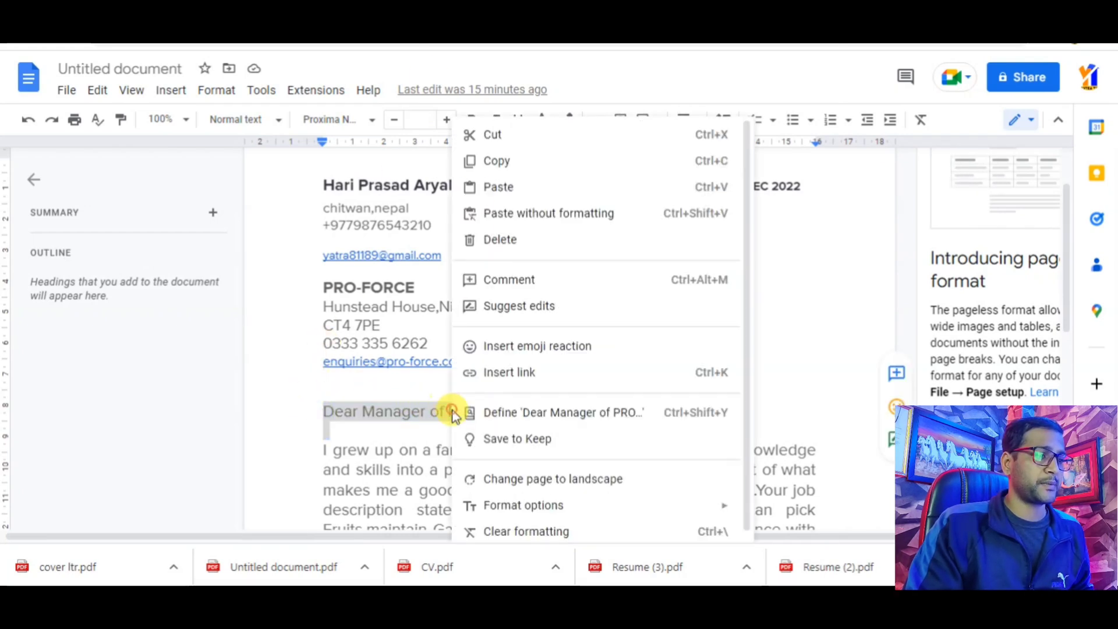
pyautogui.click(509, 162)
pyautogui.click(402, 17)
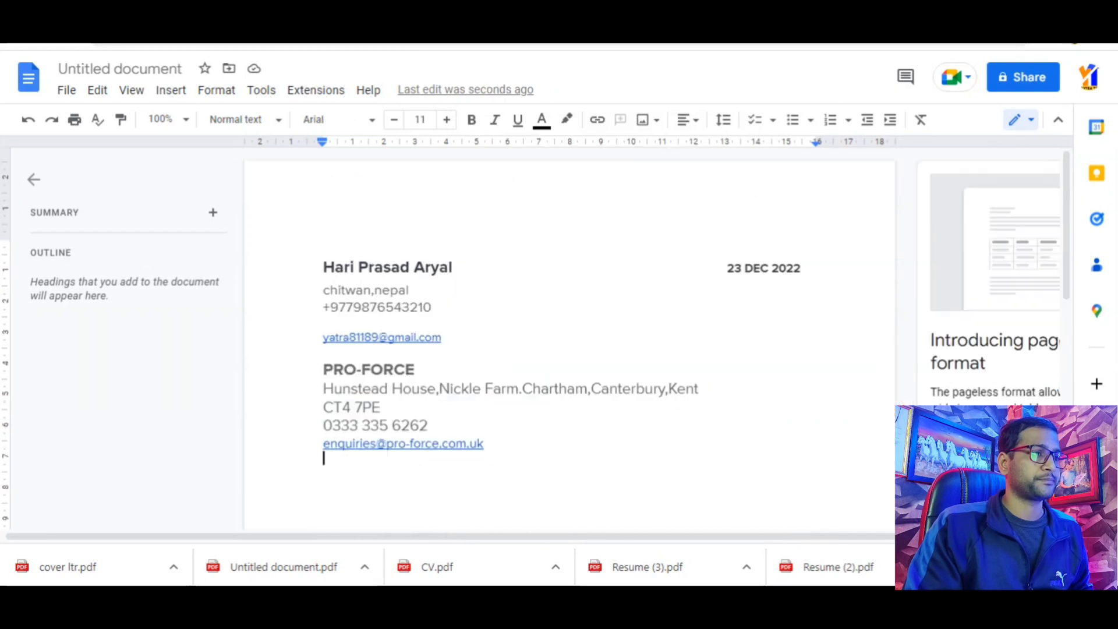
pyautogui.rightClick(325, 476)
pyautogui.click(365, 255)
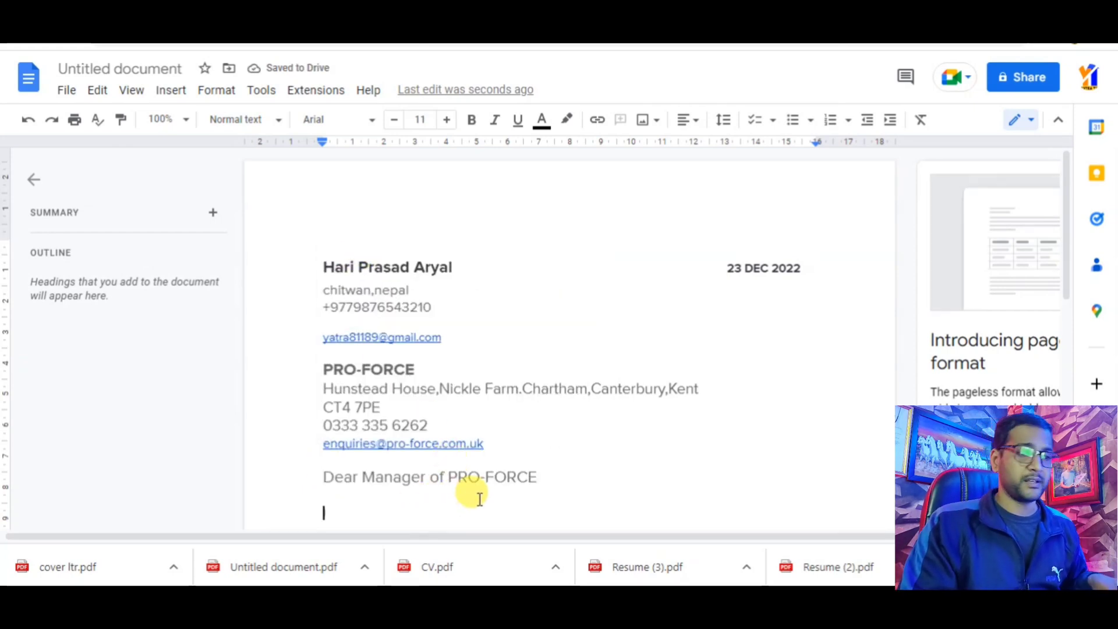
# Copy the body paragraph and closing signature name from the existing cover letter and paste them below the greeting in the new document.
pyautogui.scroll(-3, 480, 499)
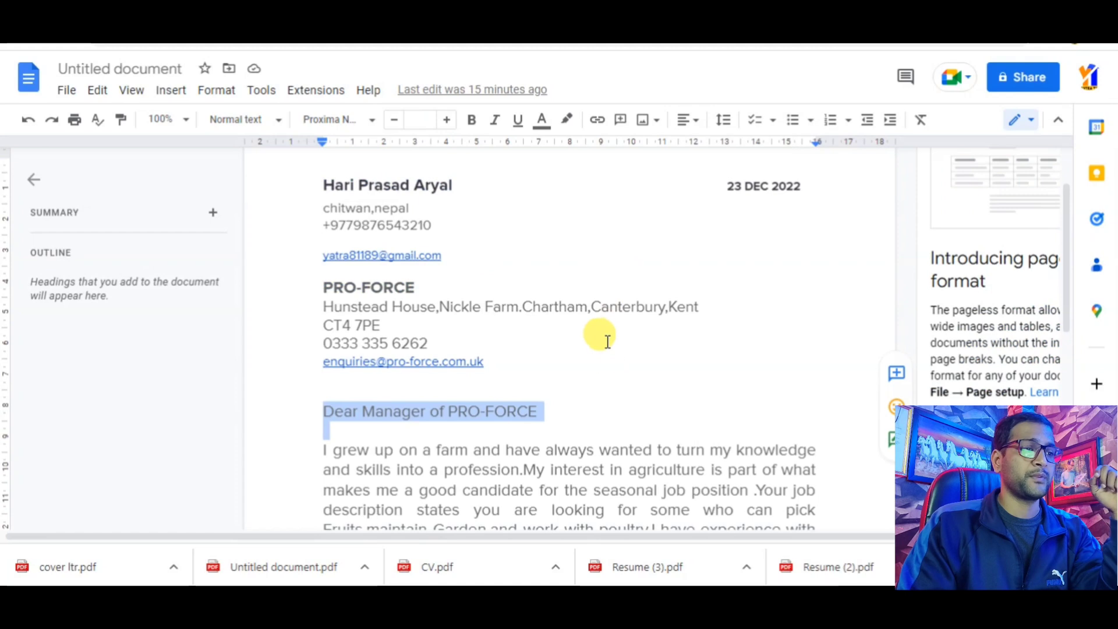
pyautogui.click(611, 401)
pyautogui.scroll(-4, 617, 405)
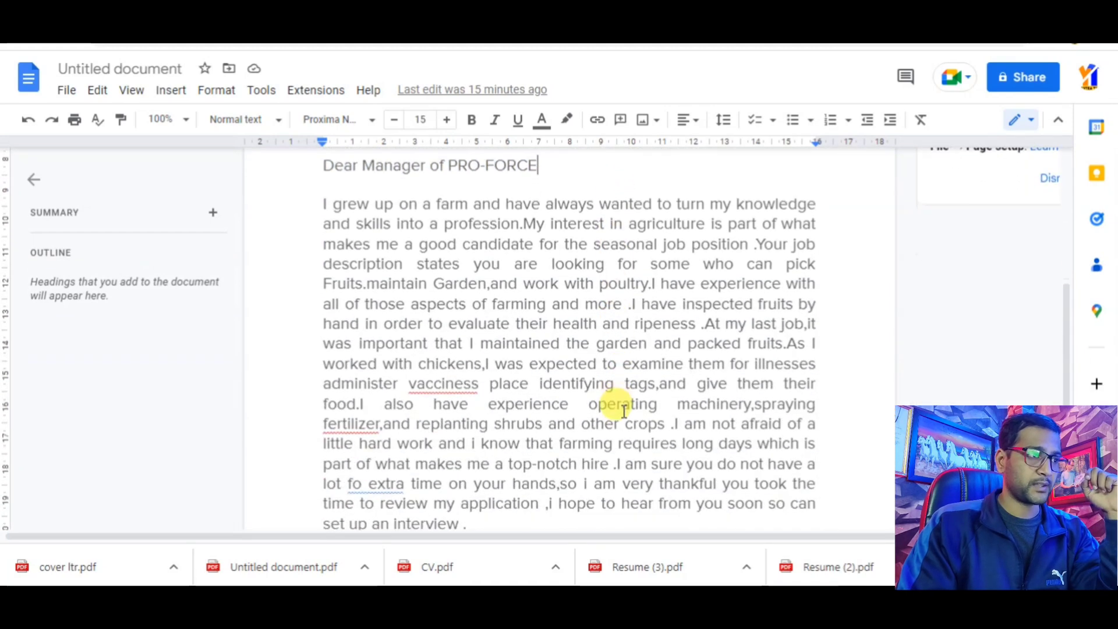
pyautogui.moveTo(321, 202); pyautogui.dragTo(529, 404)
pyautogui.rightClick(485, 271)
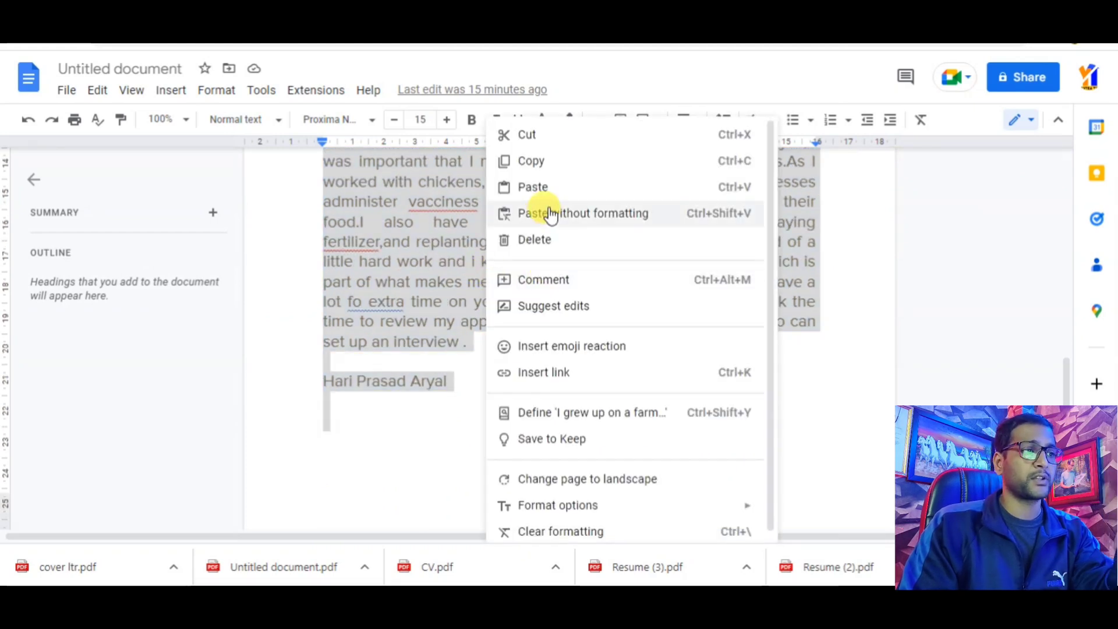
pyautogui.click(546, 162)
pyautogui.press('BackSpace')
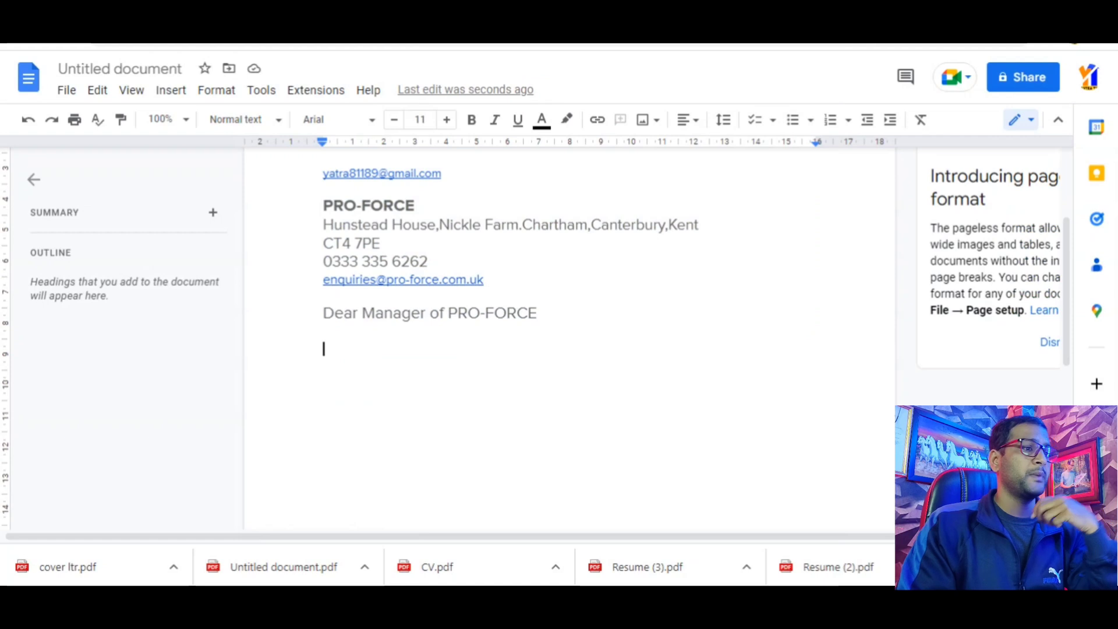
pyautogui.rightClick(329, 352)
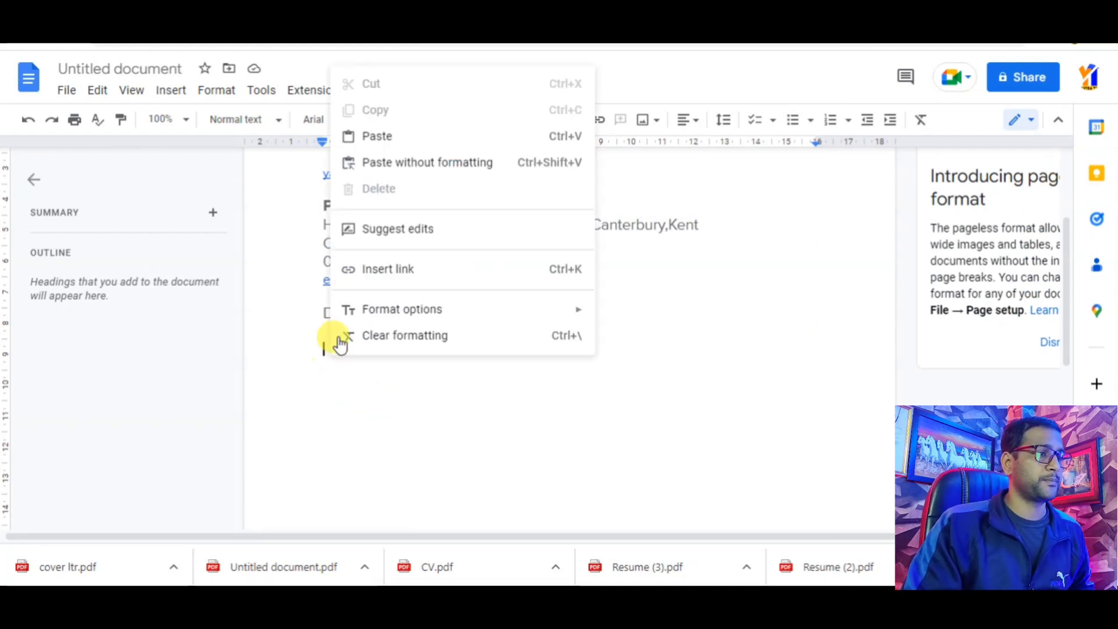
pyautogui.click(362, 137)
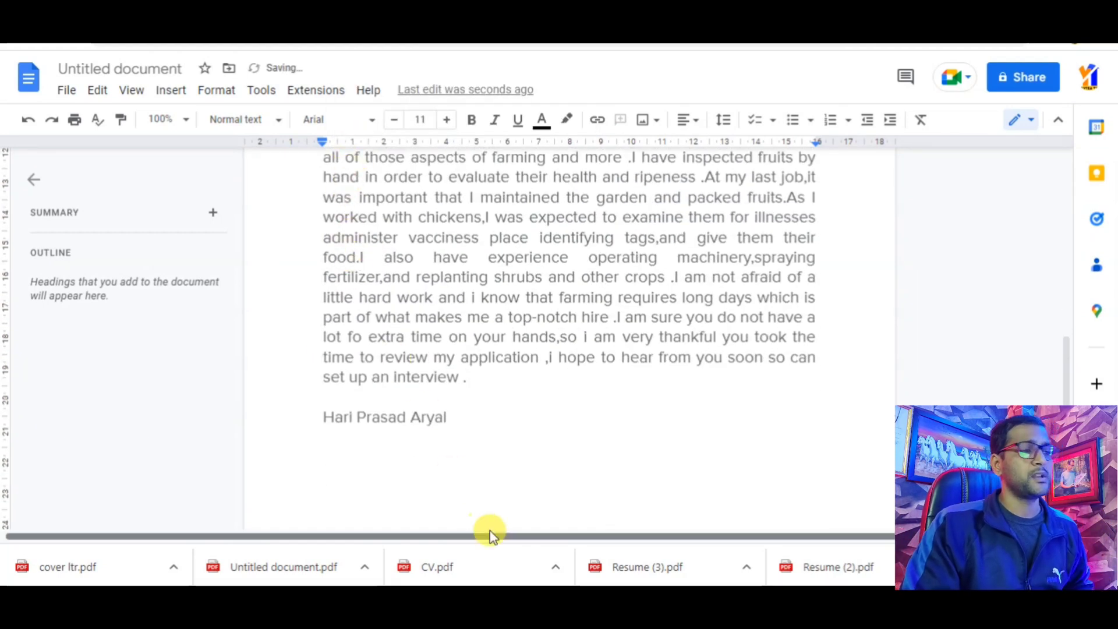
# Review the assembled cover letter from the sender and company details through the greeting and body paragraph to the closing name.
pyautogui.scroll(4, 492, 536)
pyautogui.scroll(-2, 471, 407)
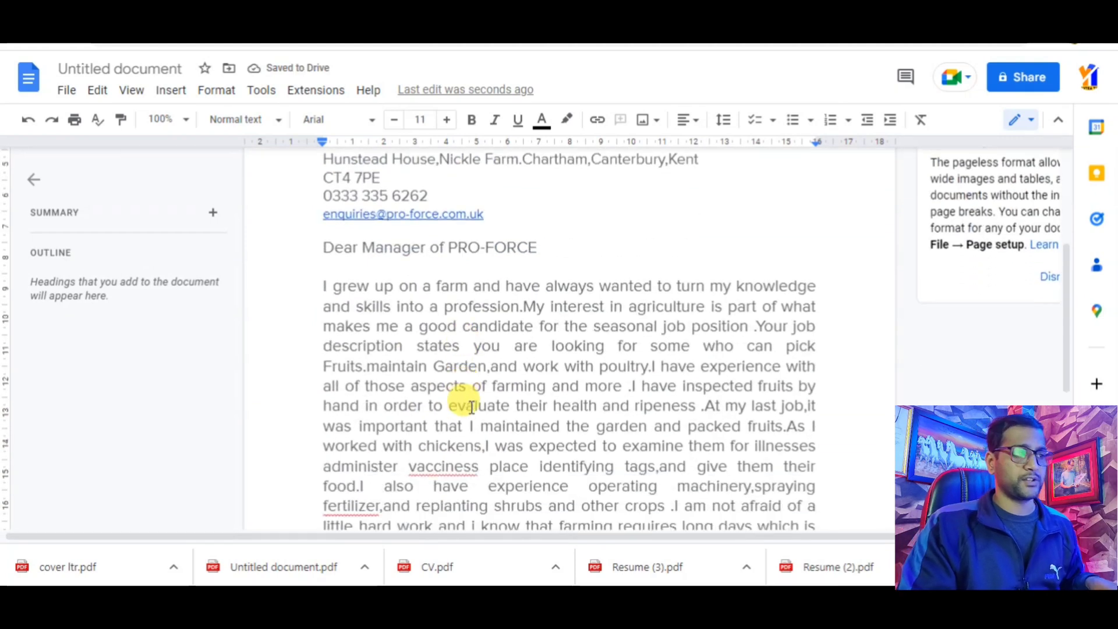
pyautogui.scroll(-1, 471, 407)
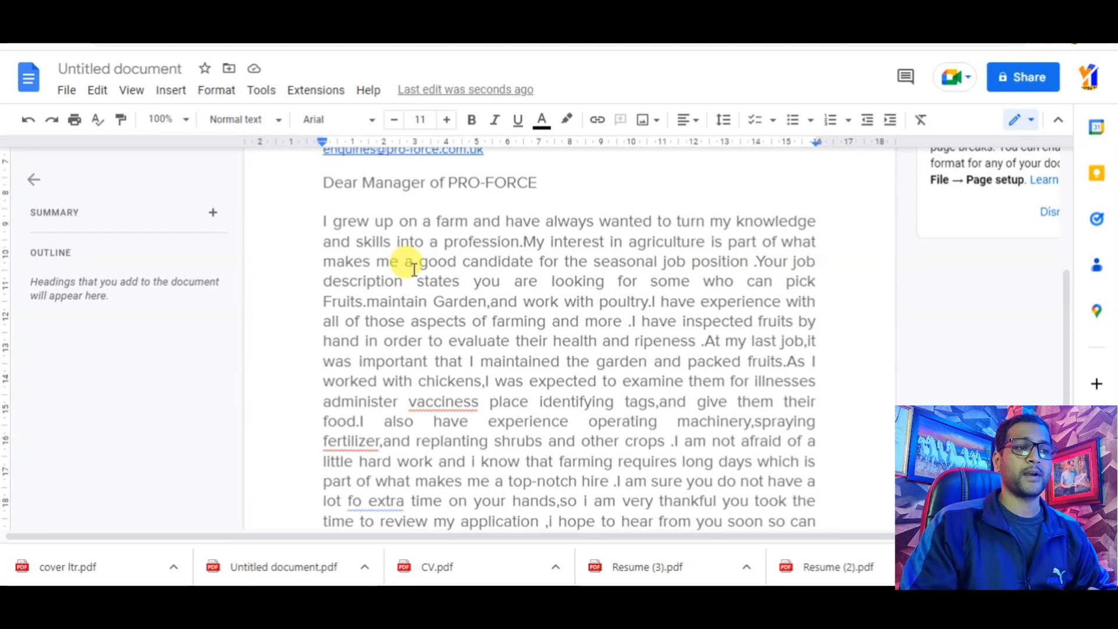
pyautogui.scroll(-3, 623, 291)
pyautogui.scroll(3, 623, 291)
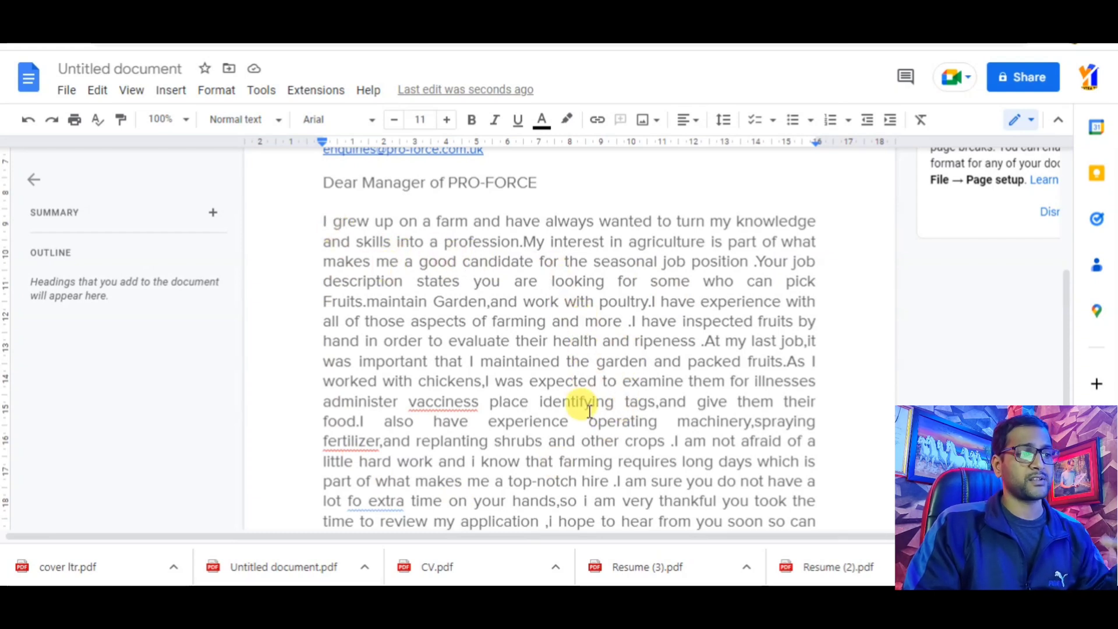
pyautogui.scroll(-3, 606, 377)
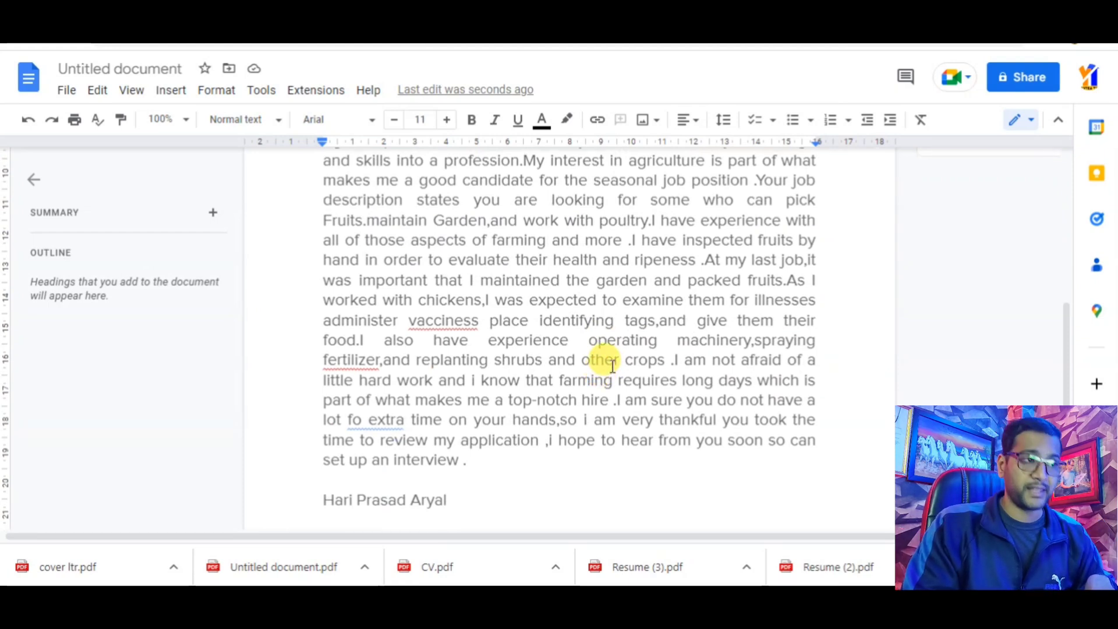
pyautogui.scroll(3, 612, 365)
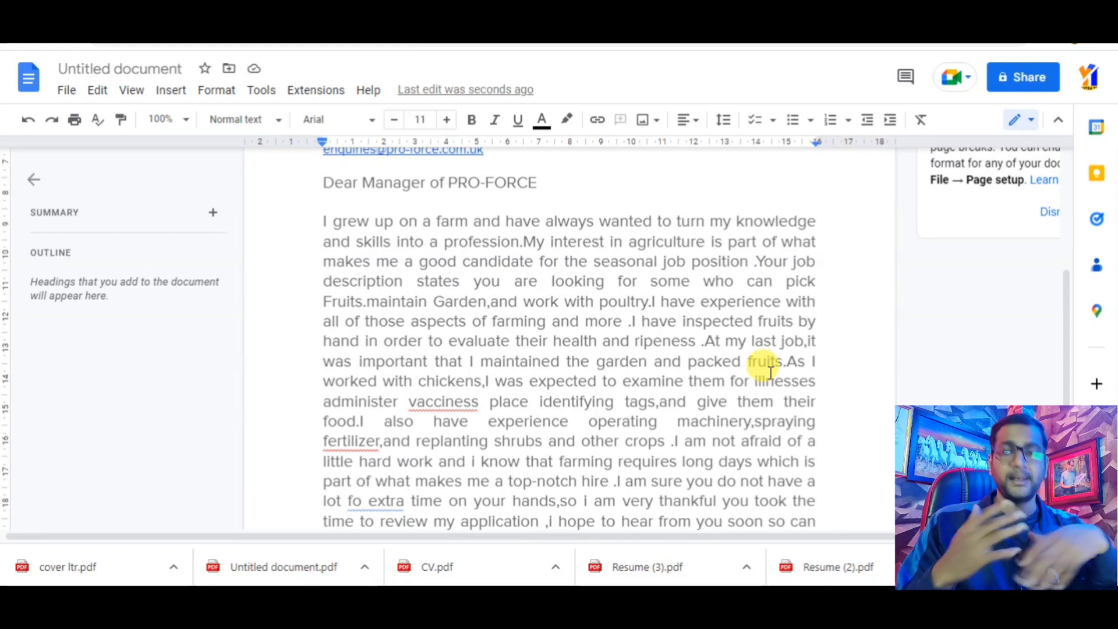
pyautogui.scroll(5, 745, 376)
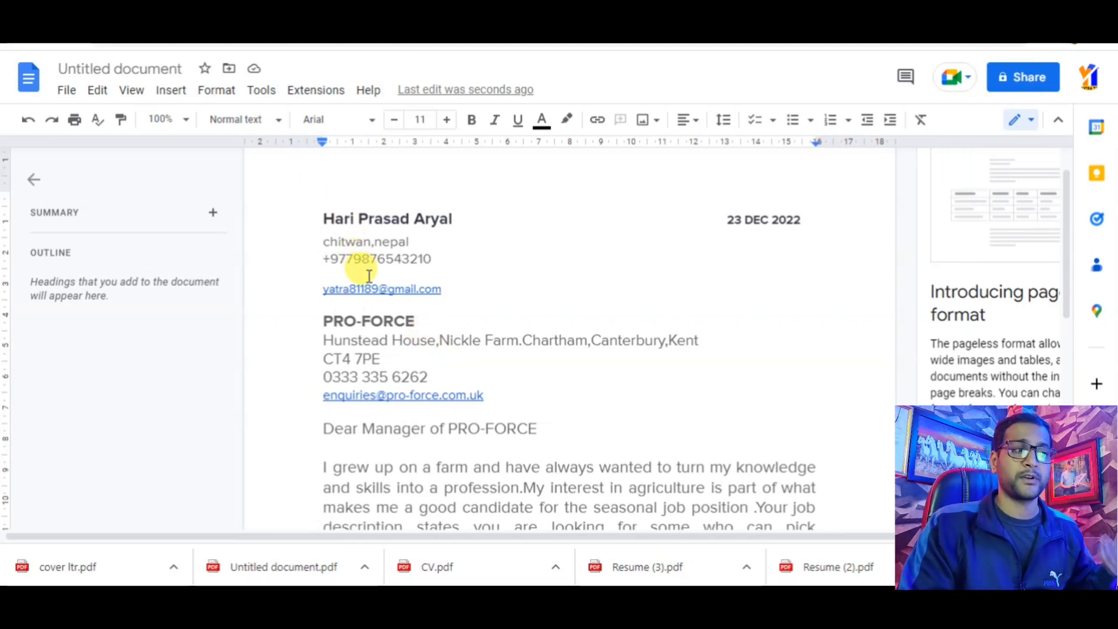
pyautogui.scroll(-2, 362, 304)
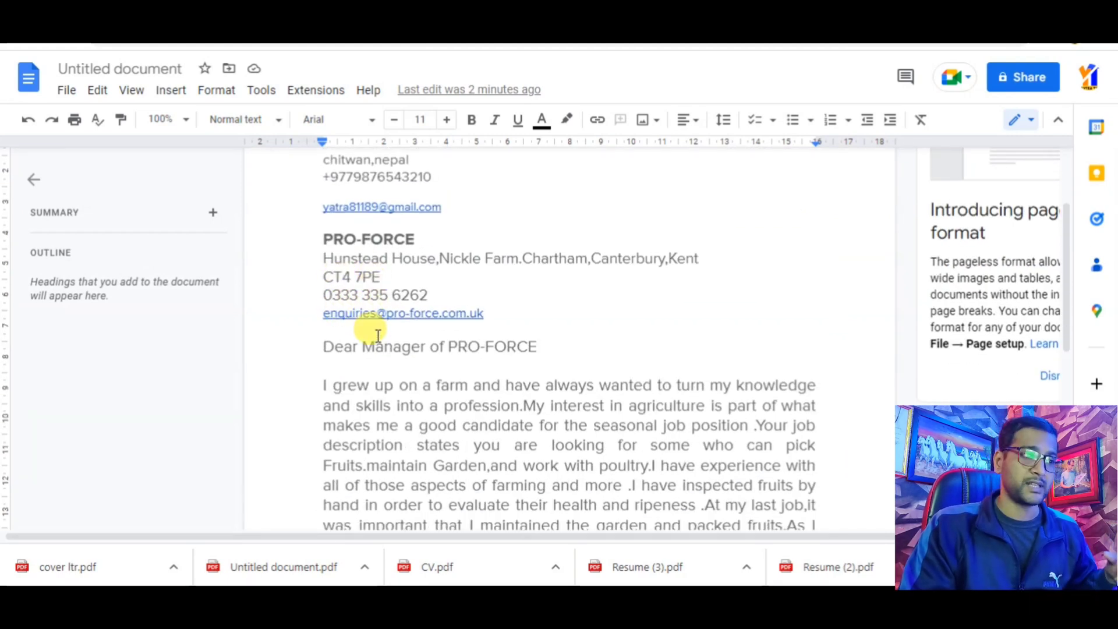
pyautogui.scroll(-3, 367, 320)
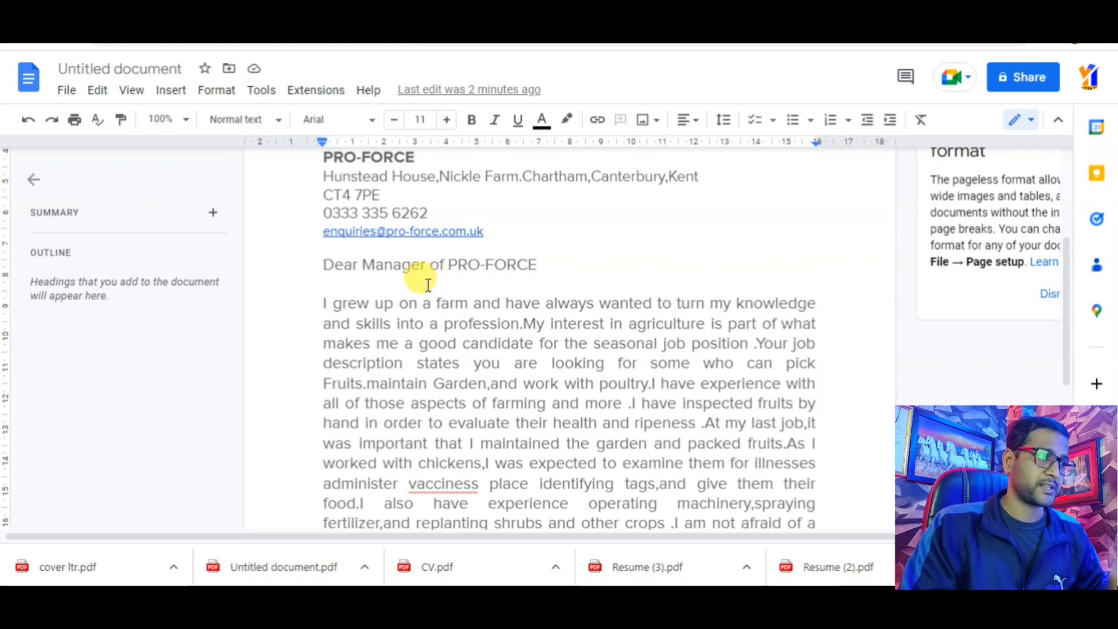
pyautogui.scroll(-3, 425, 284)
pyautogui.scroll(-5, 424, 285)
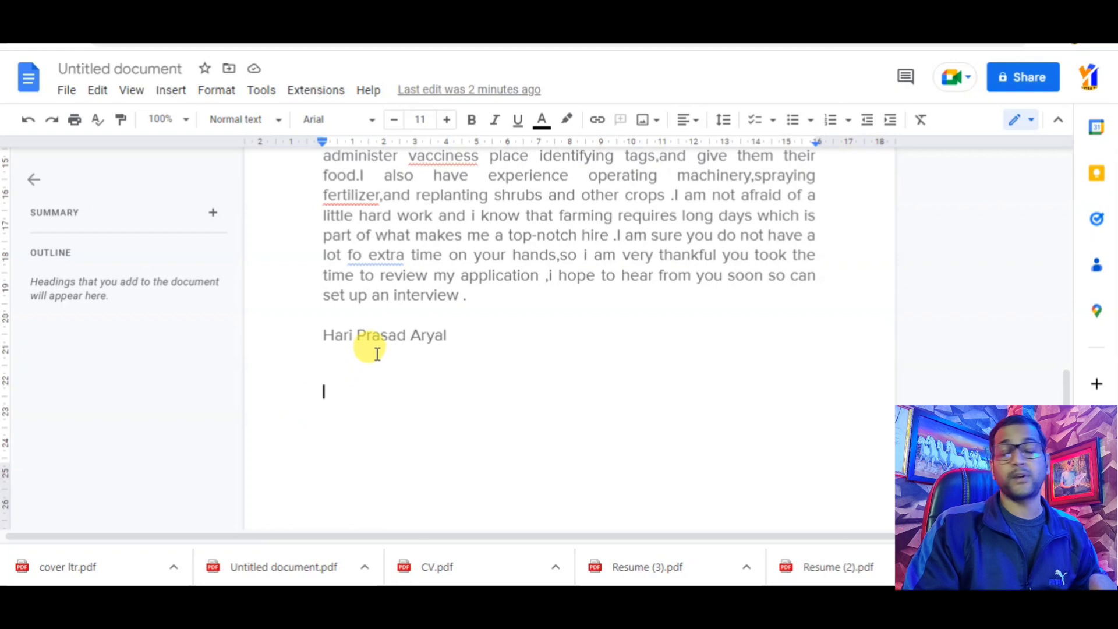
pyautogui.scroll(7, 378, 354)
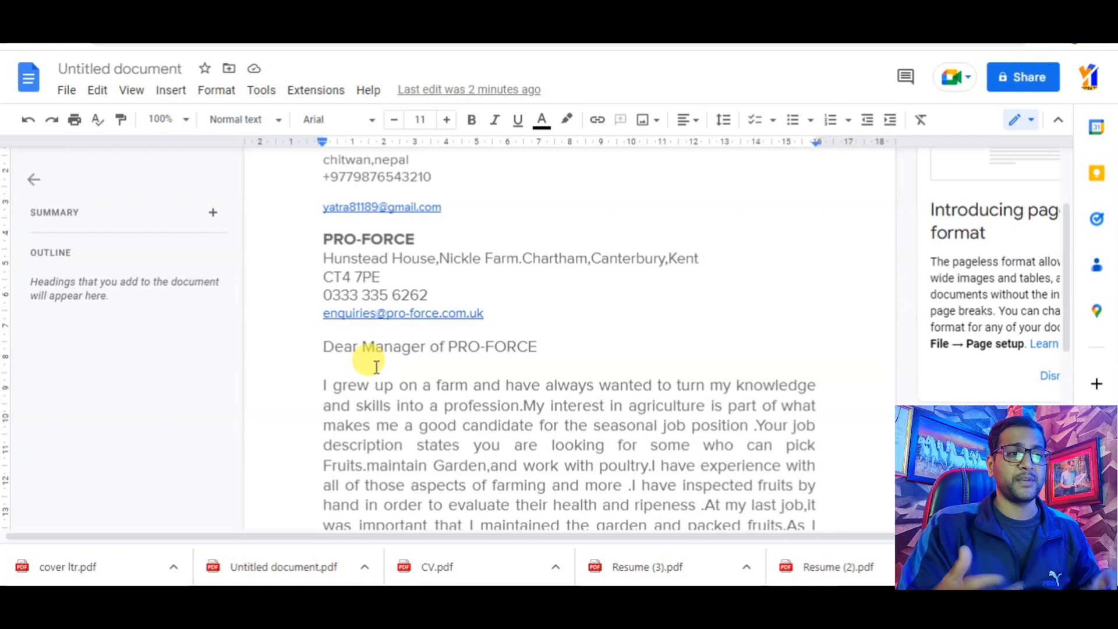
pyautogui.scroll(-3, 372, 361)
pyautogui.scroll(2, 370, 294)
pyautogui.scroll(3, 368, 356)
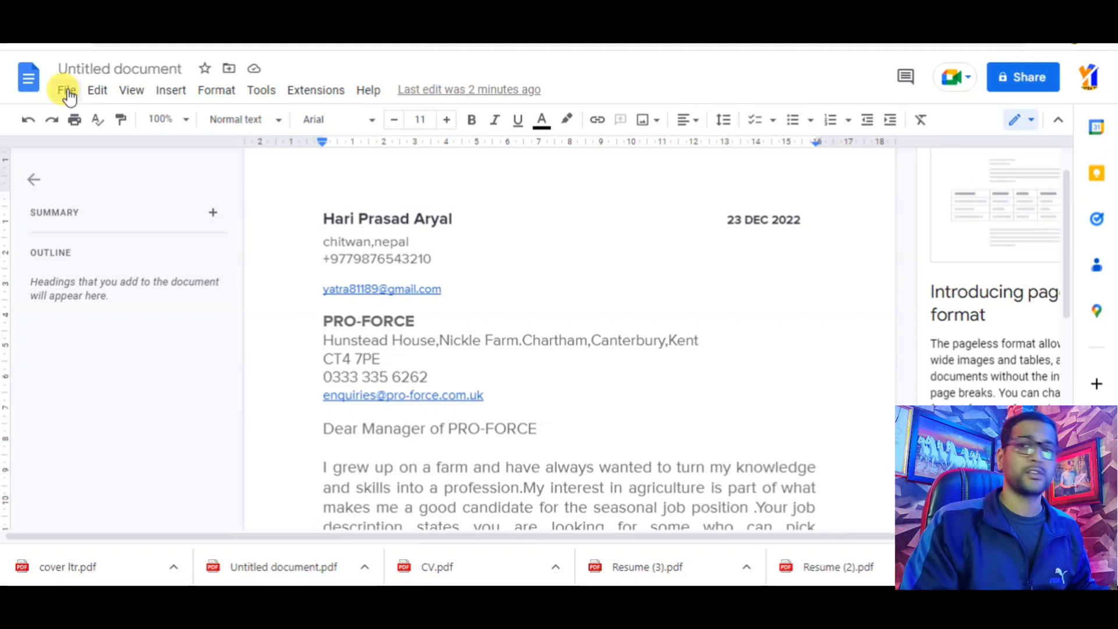
# Download the finished cover letter as a PDF document (.pdf).
pyautogui.click(69, 93)
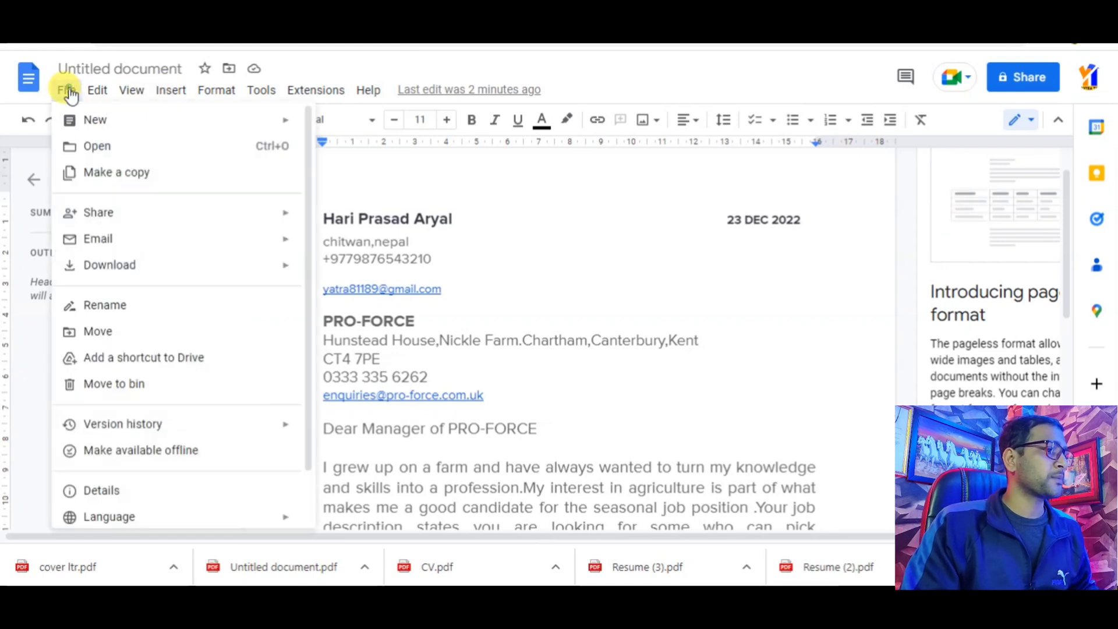
pyautogui.moveTo(120, 272)
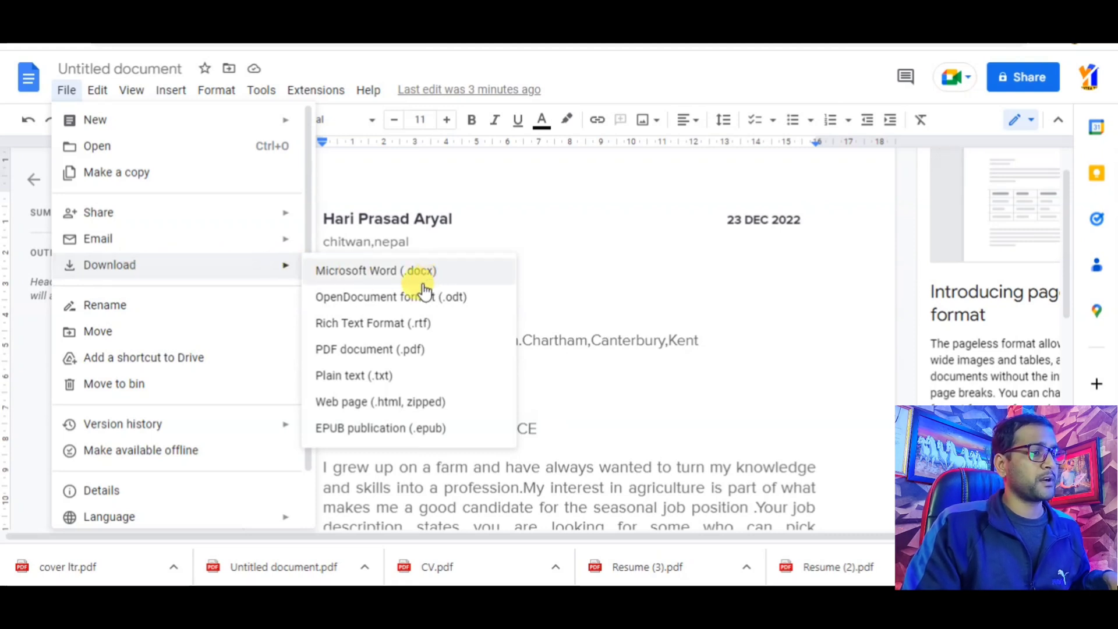
pyautogui.click(370, 353)
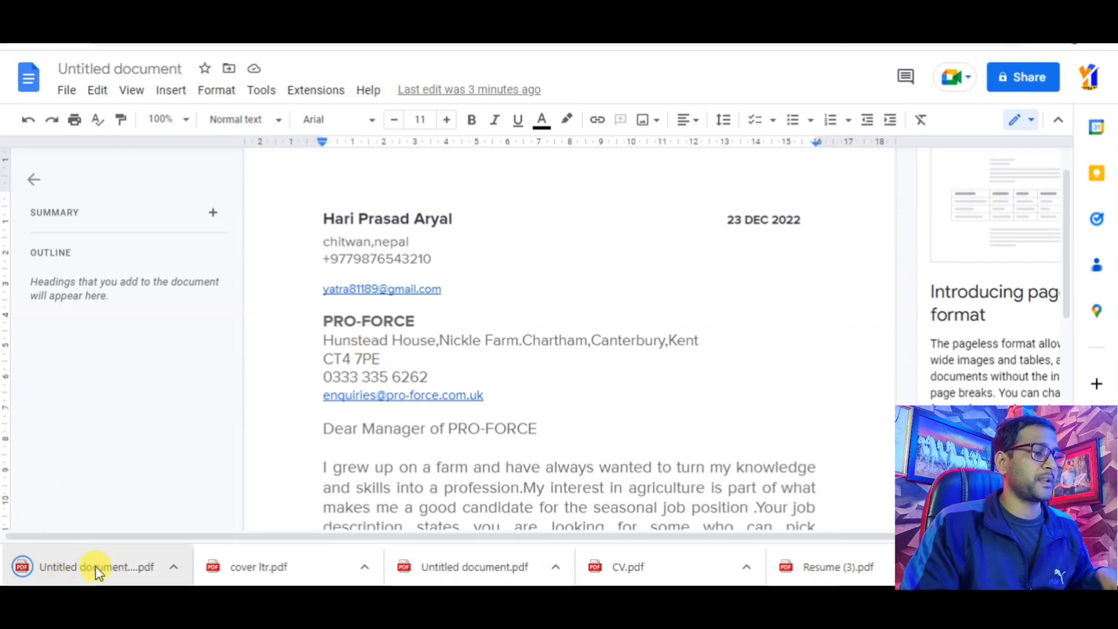
# Open the newly downloaded PDF and check the cover letter's header details, greeting and body text.
pyautogui.click(75, 563)
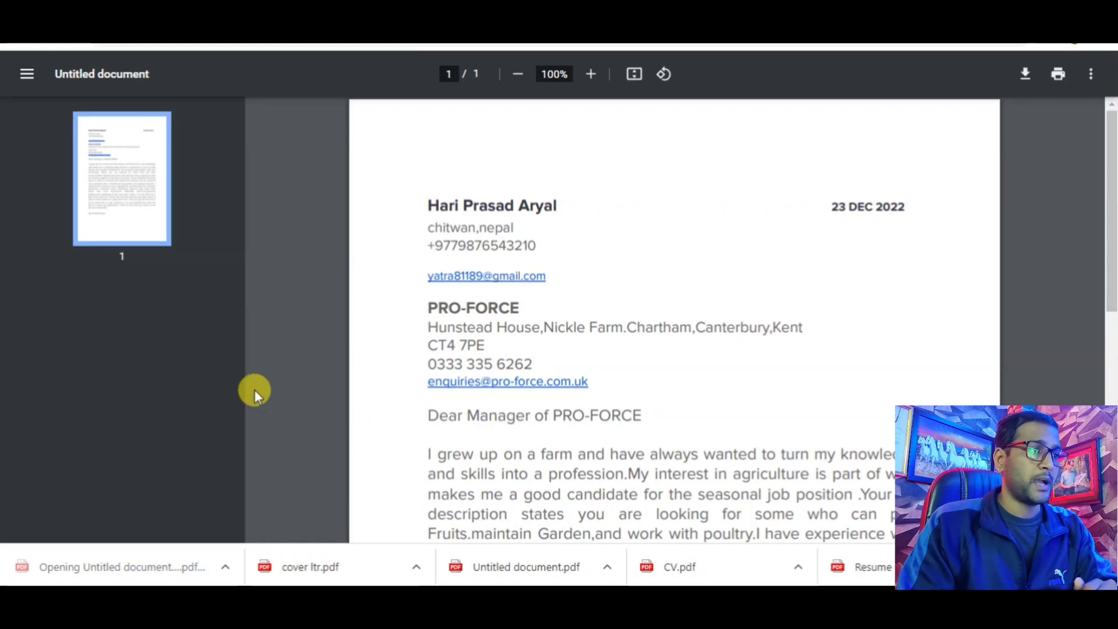
pyautogui.scroll(-1, 579, 289)
pyautogui.scroll(-5, 580, 291)
pyautogui.scroll(5, 579, 291)
pyautogui.scroll(1, 579, 296)
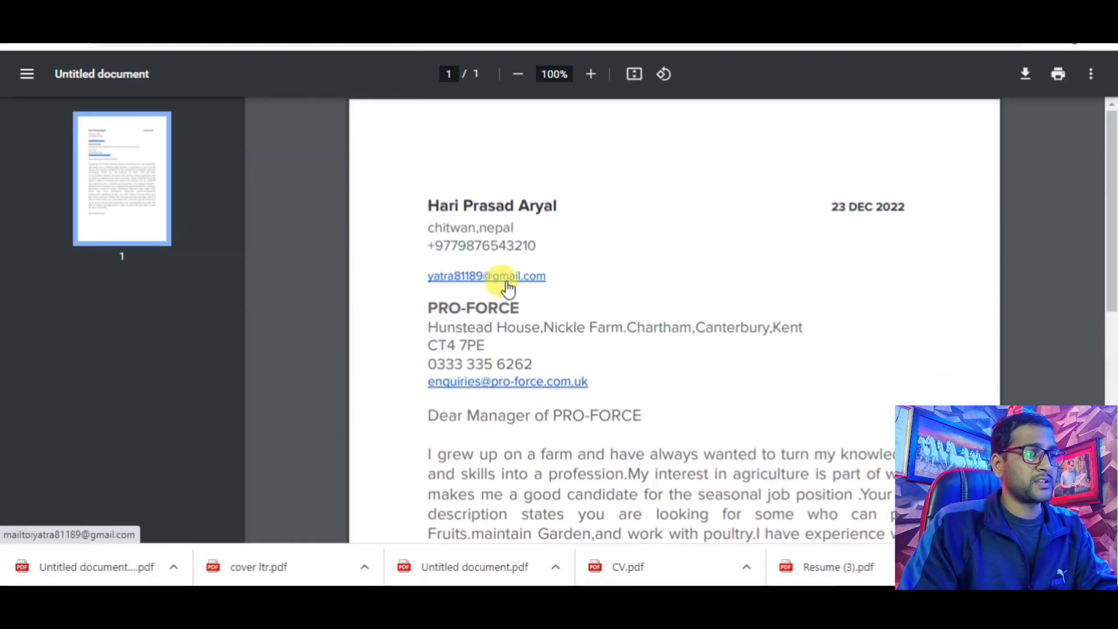
pyautogui.scroll(-2, 500, 248)
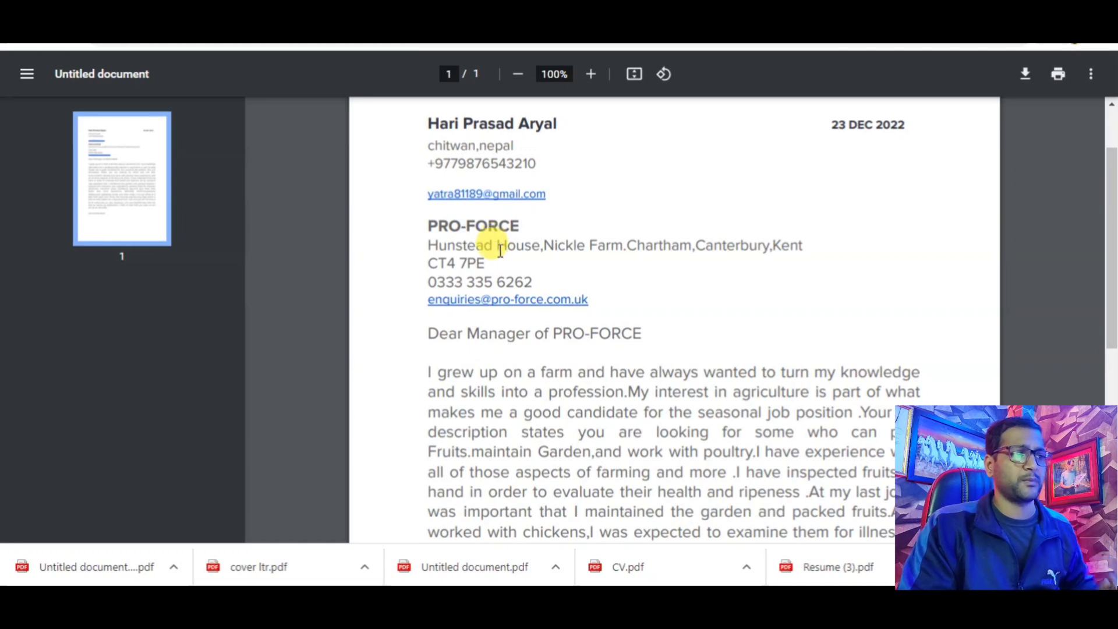
pyautogui.scroll(2, 502, 297)
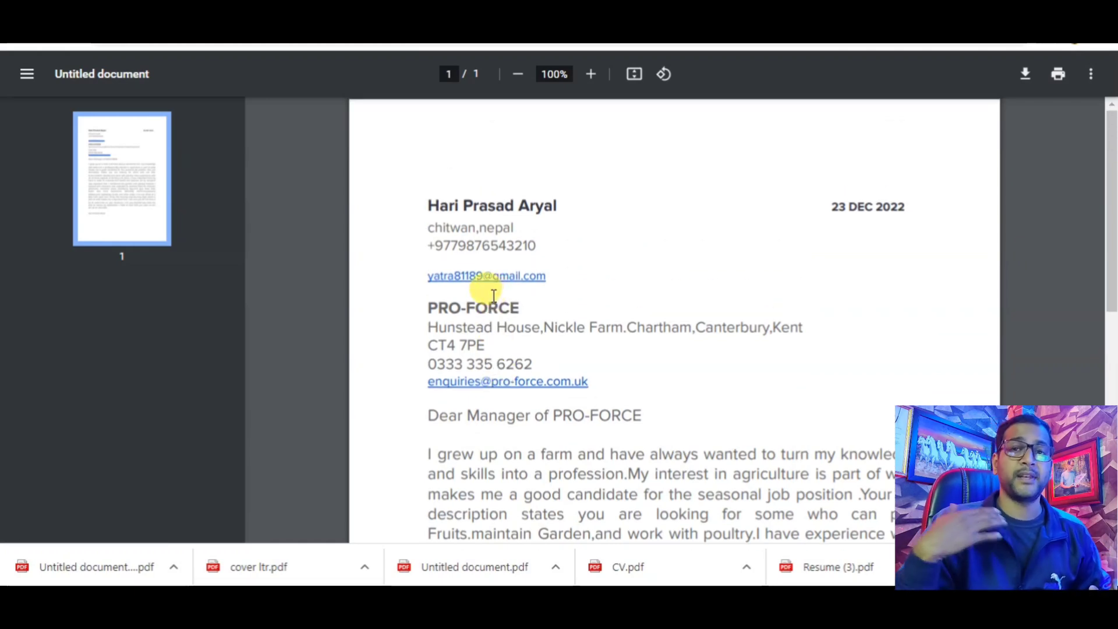